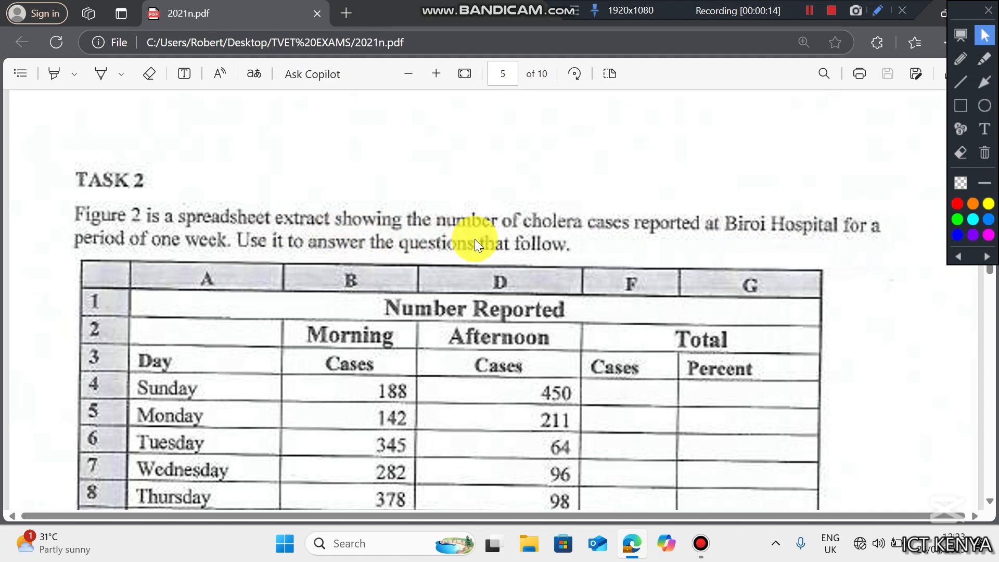
- Scroll through Task 2's cholera table and its questions in the exam PDF
key(Down)
key(Down)
key(Down)
key(Down)
key(Down)
key(Down)
key(Down)
key(Down)
key(Down)
key(Down)
key(Down)
key(Down)
key(Down)
key(Down)
key(Down)
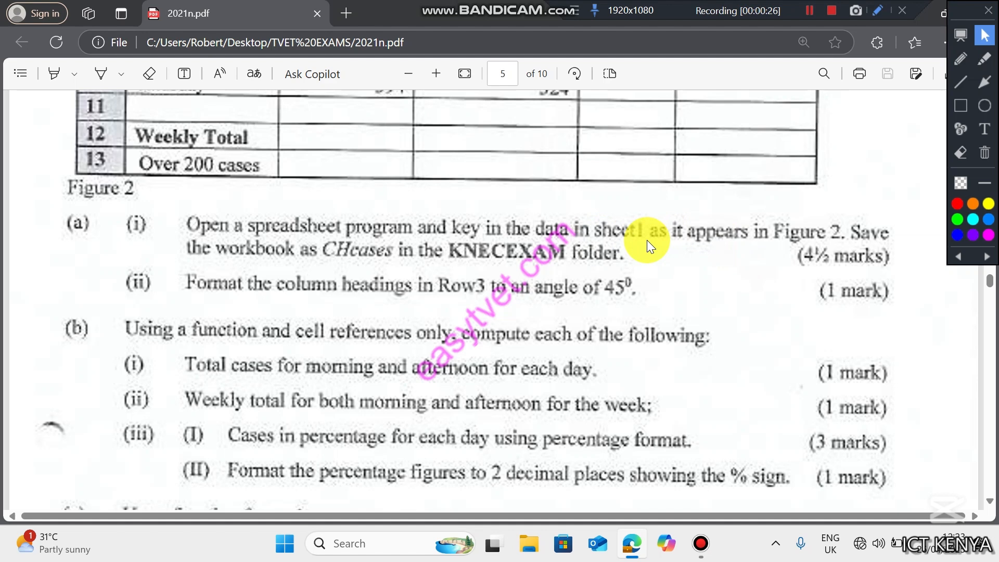
key(Up)
key(Up)
key(Up)
key(Up)
key(Up)
key(Up)
key(Up)
key(Up)
key(Up)
key(Up)
key(Up)
key(Up)
key(Up)
key(Up)
key(Up)
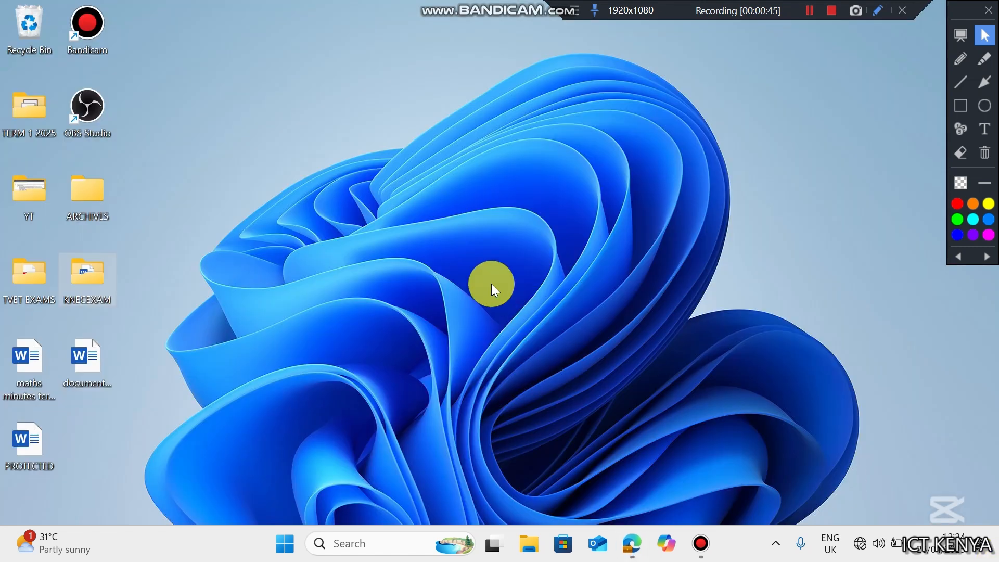
- In KNECEXAM, add a new Excel worksheet, rename it Chcases, and open it
double_click(81, 289)
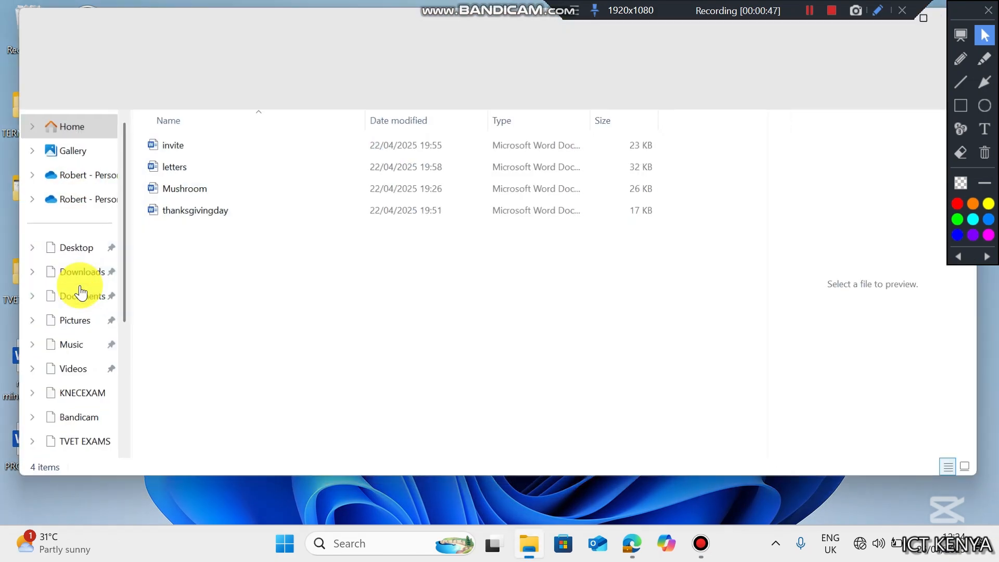
right_click(216, 230)
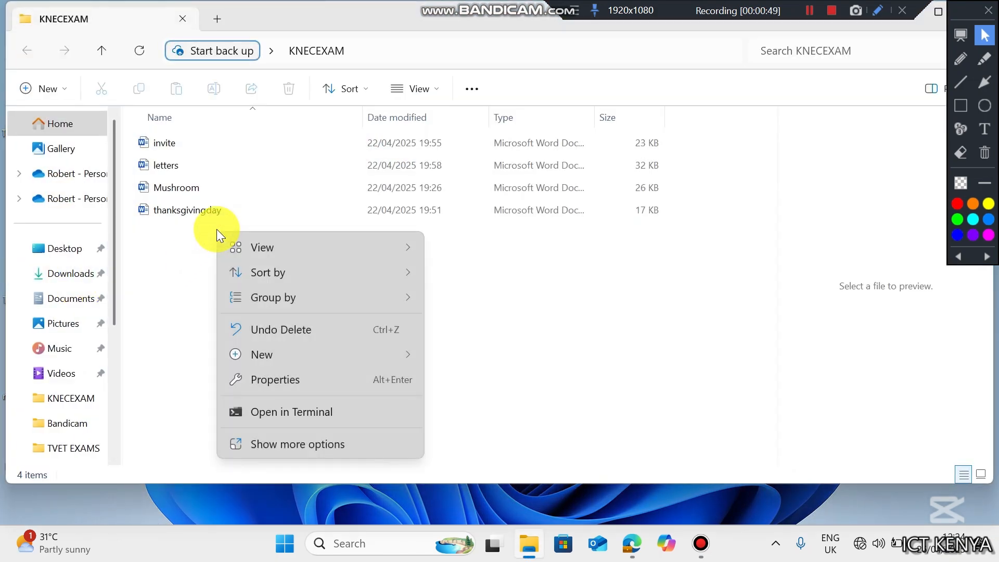
mouse_move(273, 359)
click(496, 304)
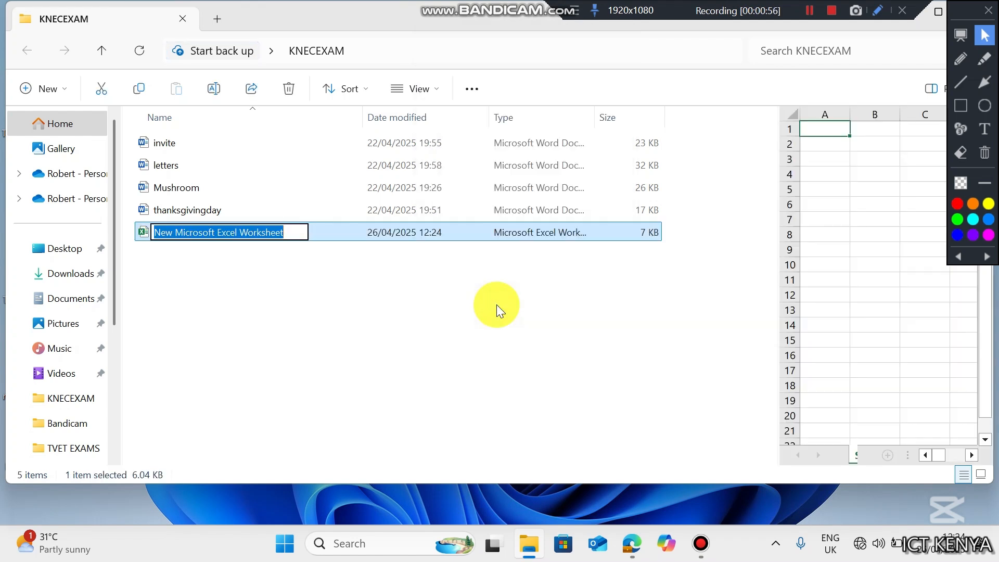
text(Chcase)
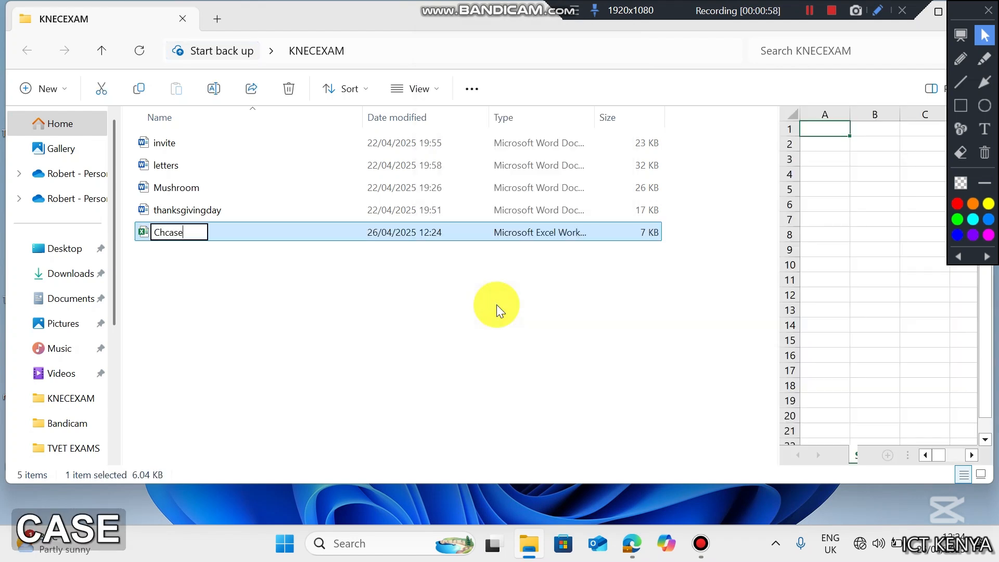
text(s)
key(Return)
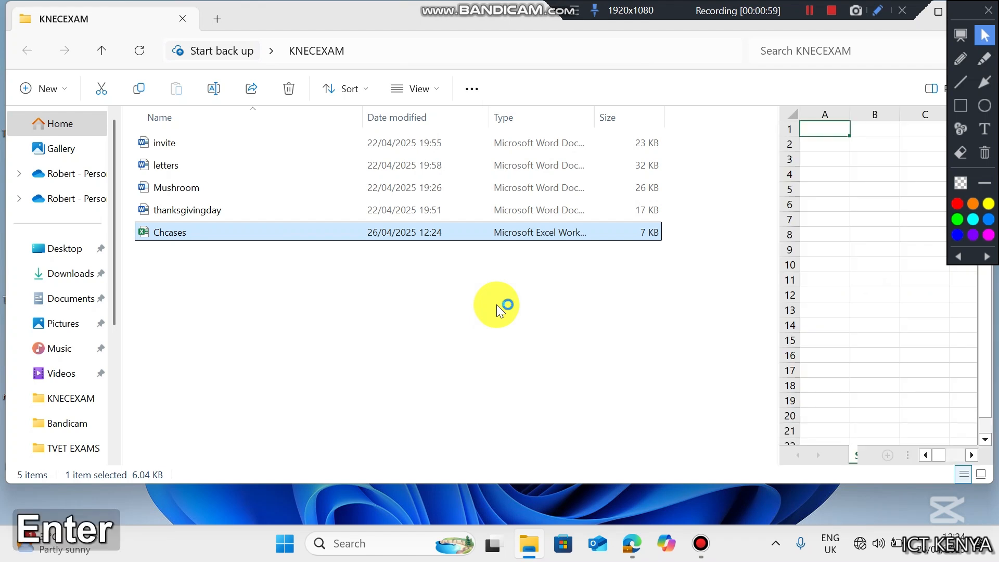
key(Return)
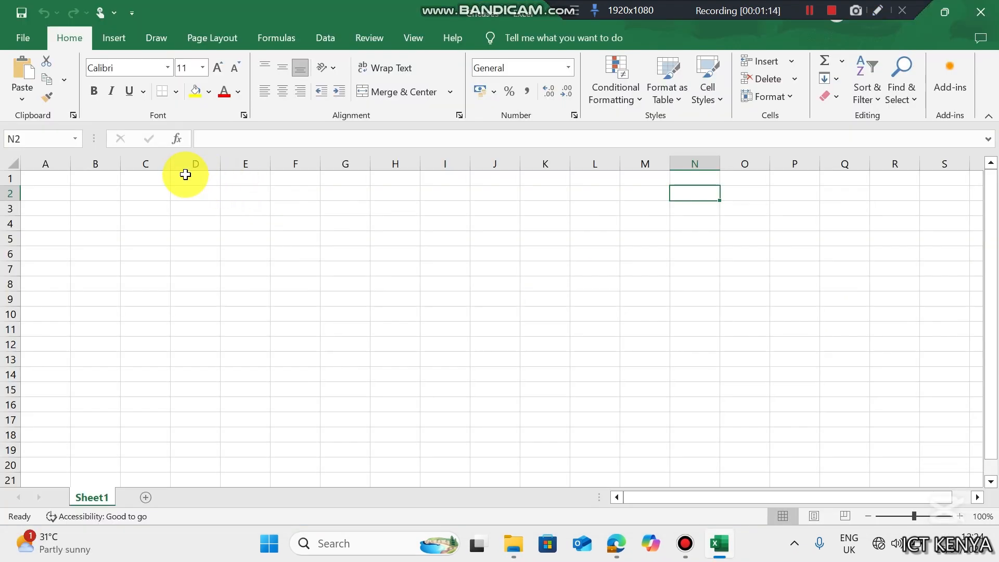
- Hide columns C and E on Sheet1, then select cell A1
click(150, 164)
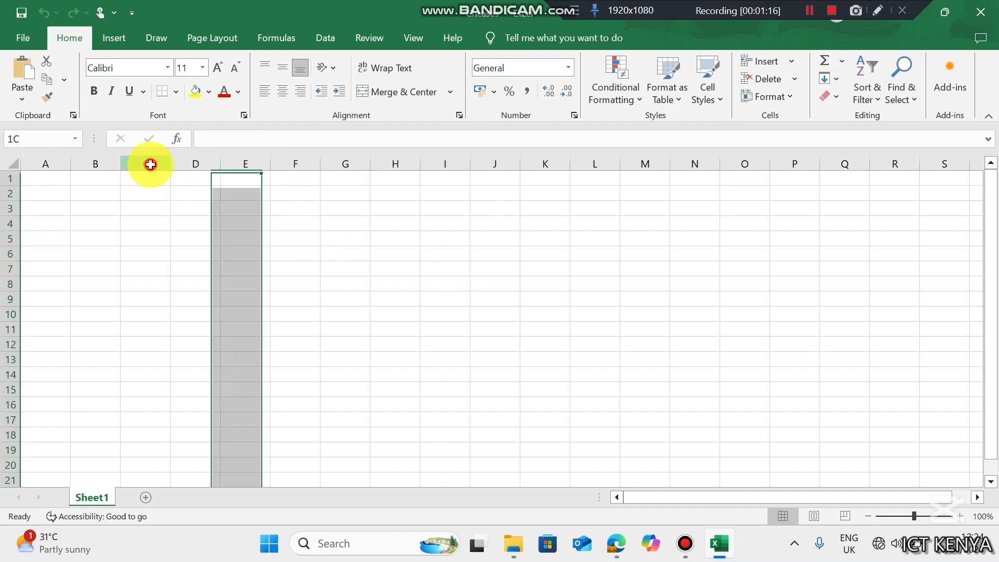
right_click(150, 164)
click(185, 394)
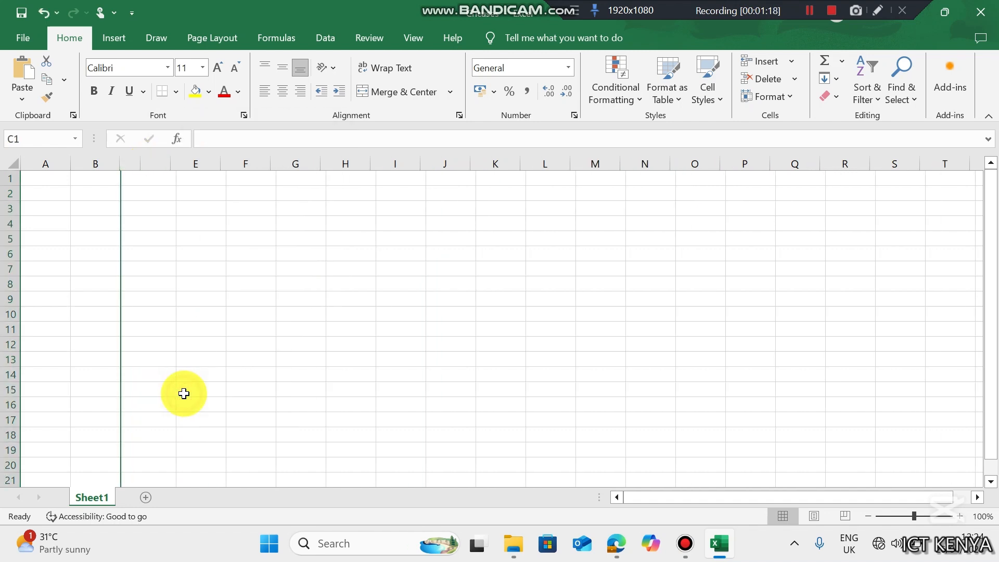
click(205, 163)
right_click(210, 166)
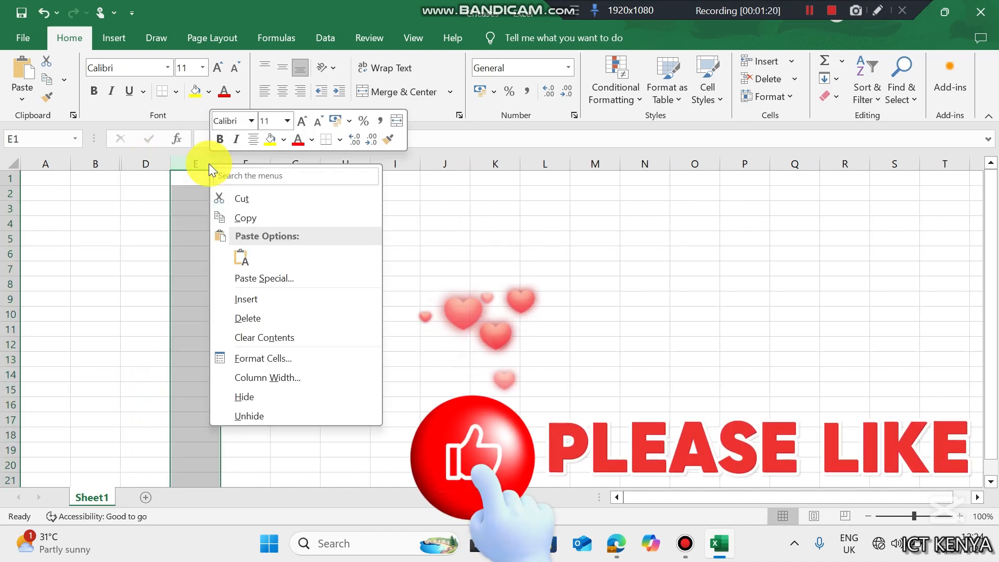
click(224, 394)
click(38, 181)
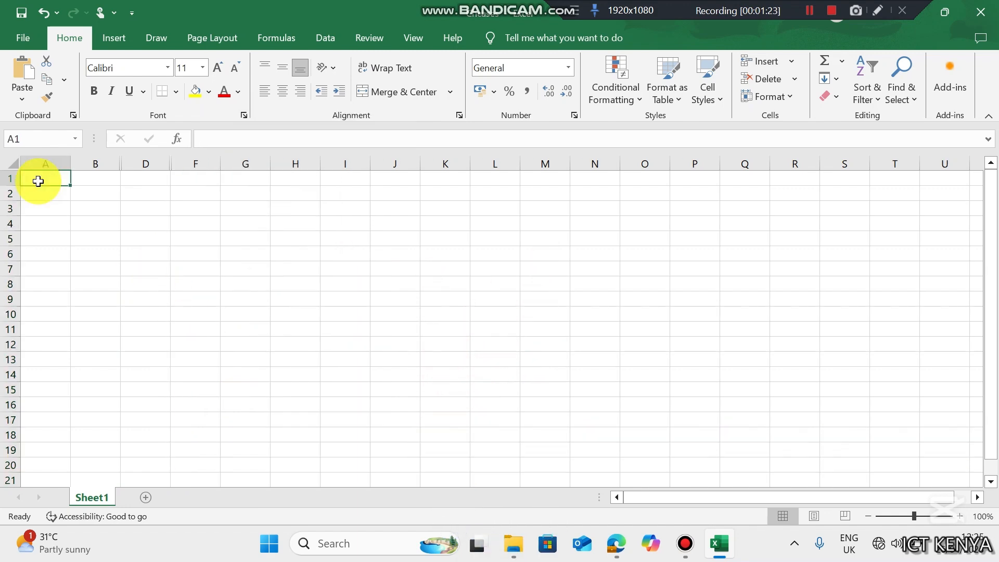
- Enter the first two days in A4:A5 and autofill the rest of the week down column A
click(616, 543)
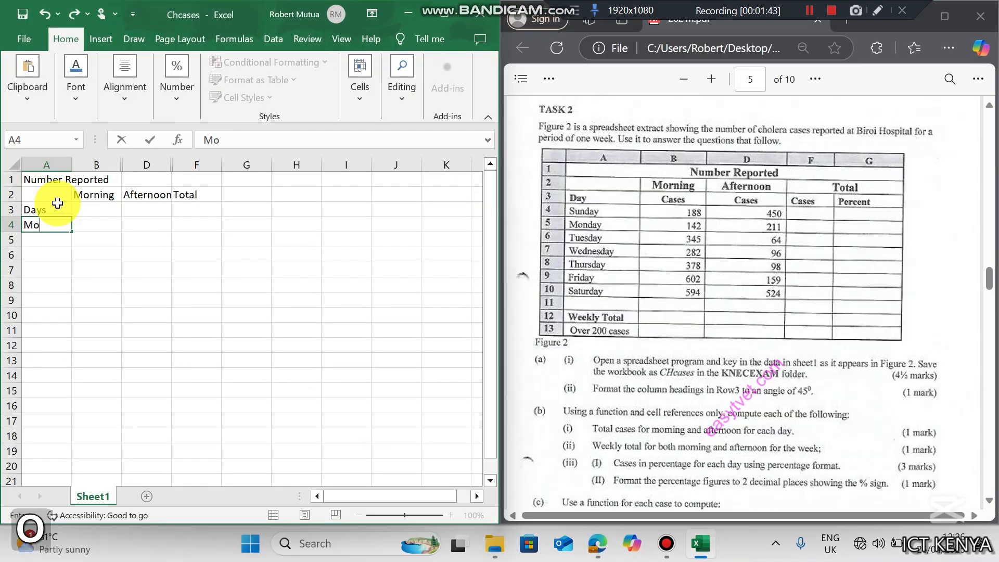
key(BackSpace)
key(BackSpace)
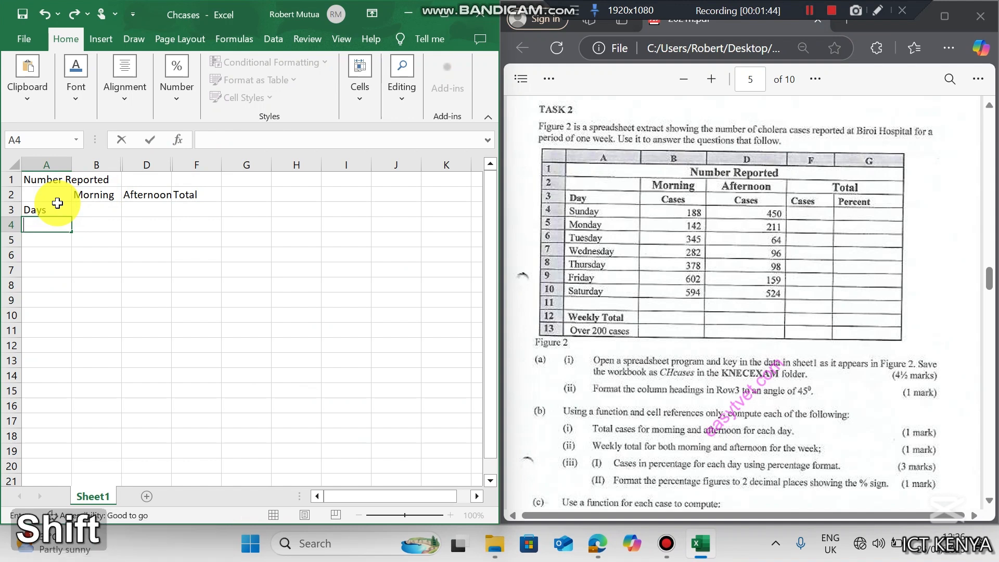
text(Sinday)
key(Down)
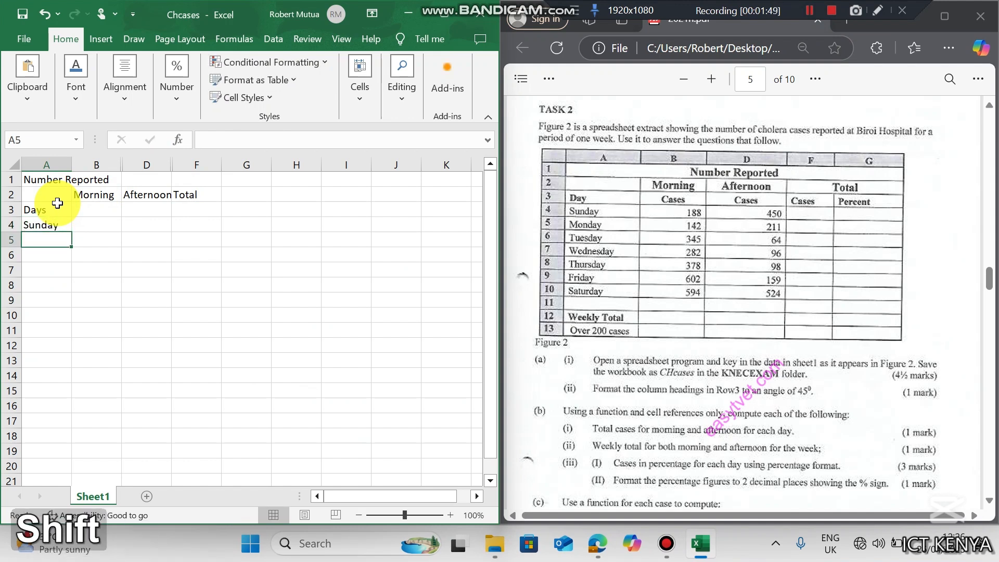
text(Monday)
click(49, 224)
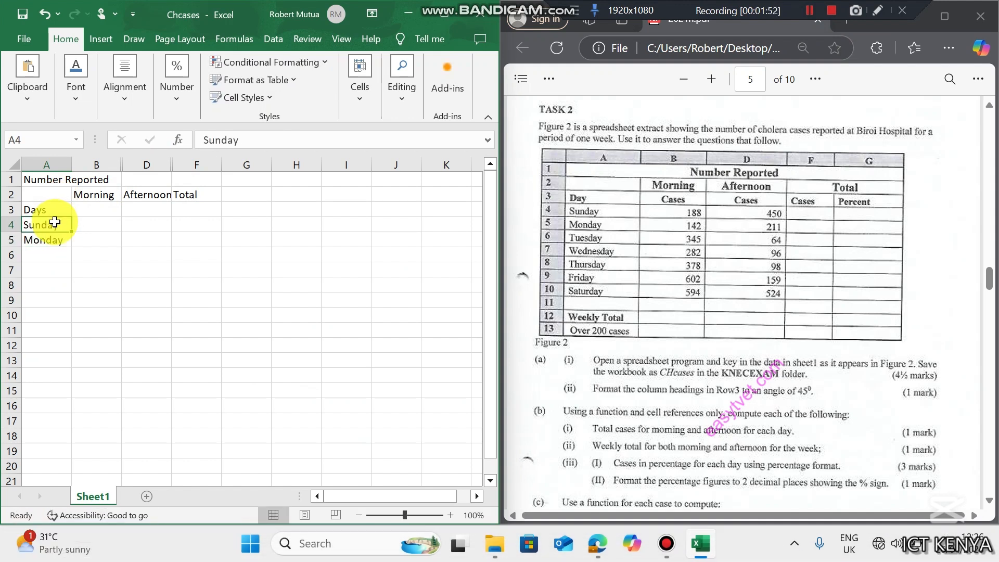
drag(49, 224, 77, 318)
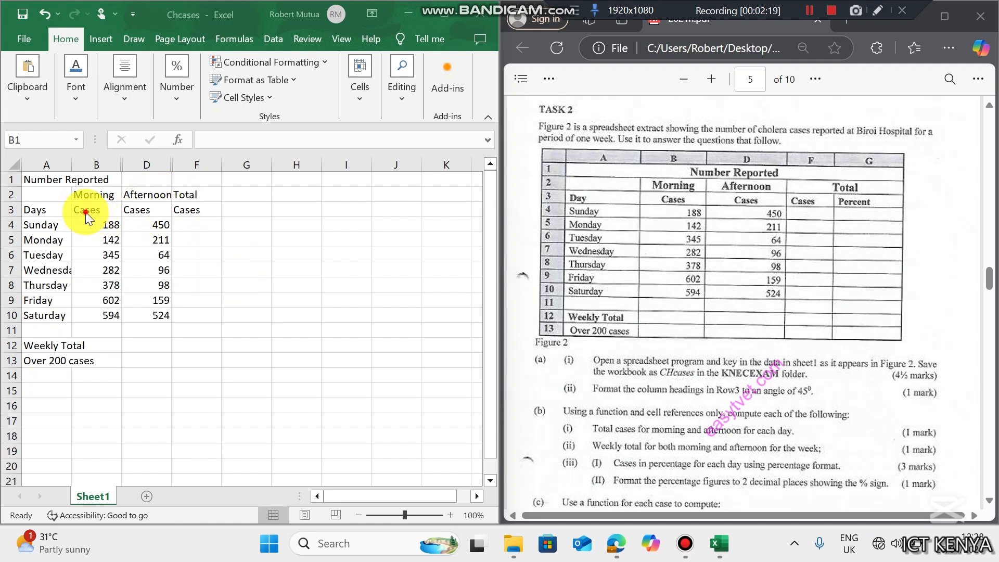
click(48, 178)
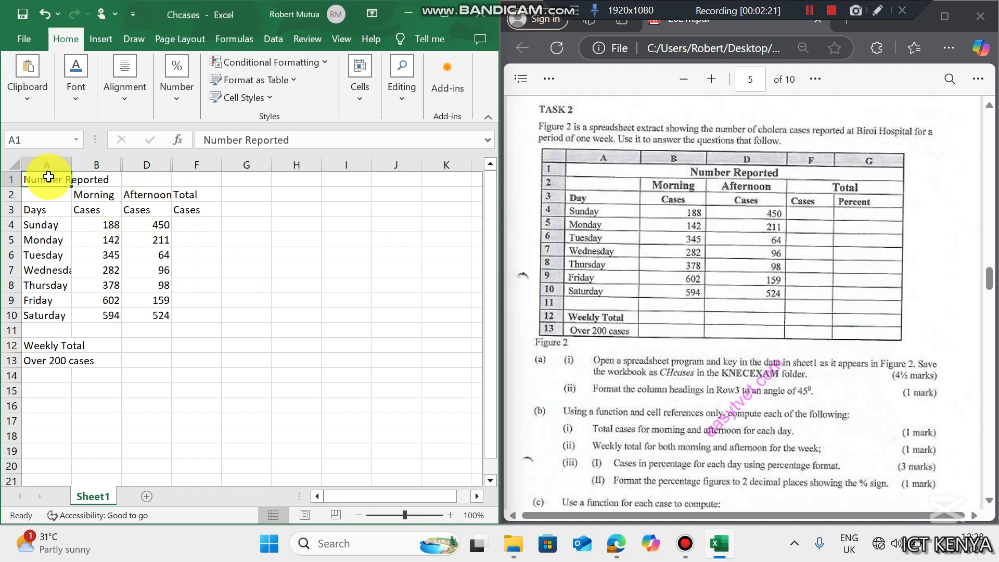
- Bold Number Reported, the row 2 and row 3 headings, and Weekly Total
key(ctrl+b)
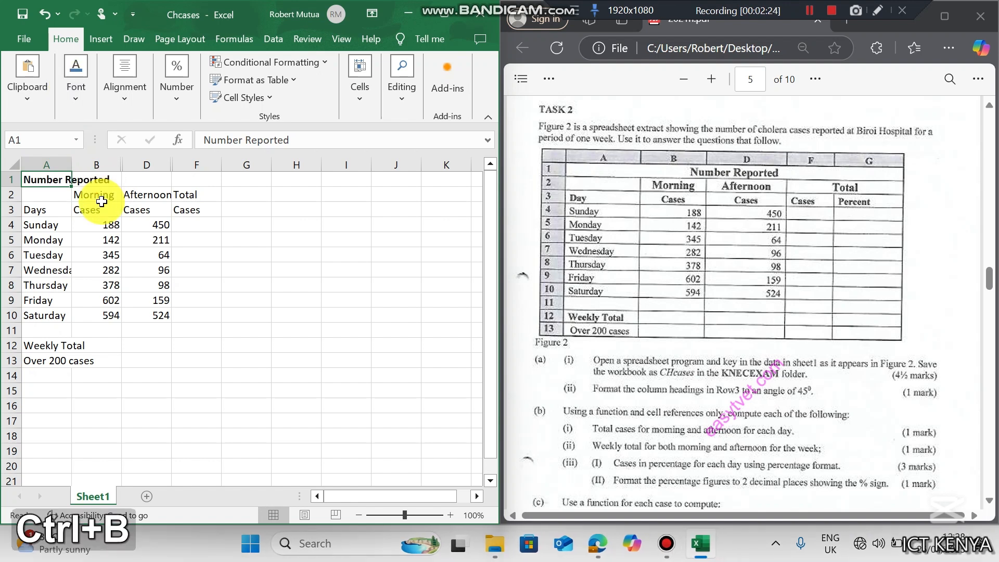
drag(99, 195, 175, 195)
key(ctrl+b)
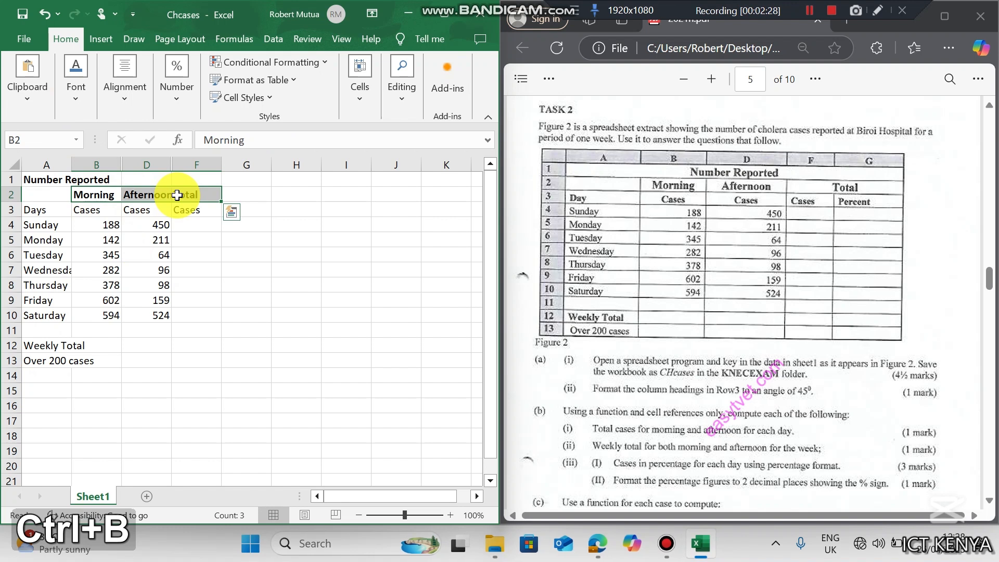
drag(36, 212, 187, 207)
key(ctrl+b)
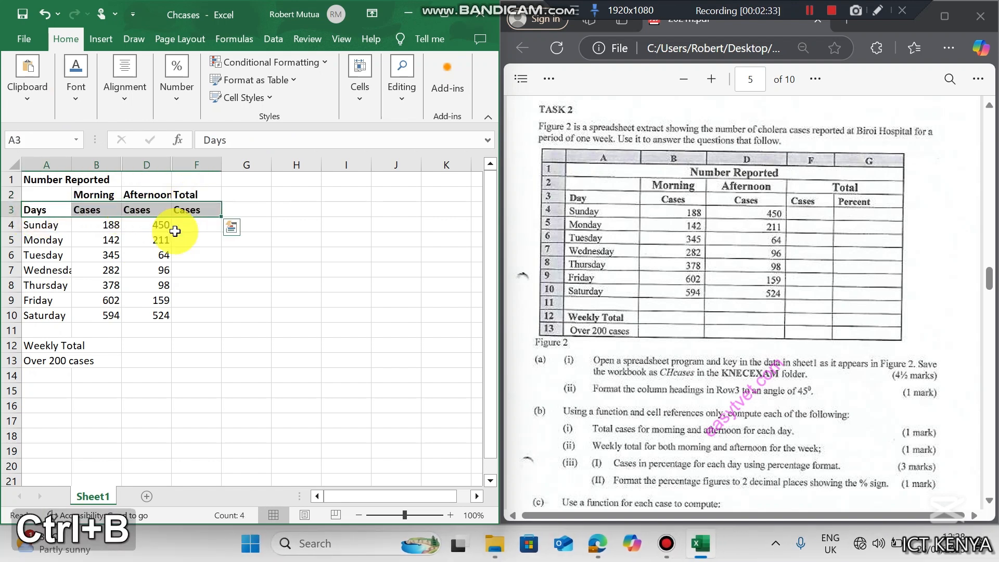
click(41, 348)
key(ctrl+b)
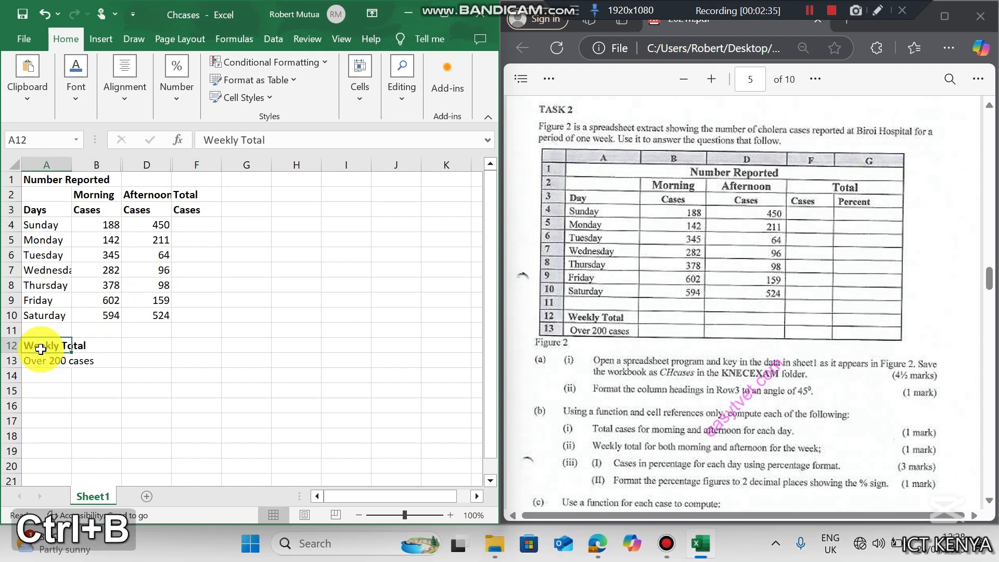
click(148, 317)
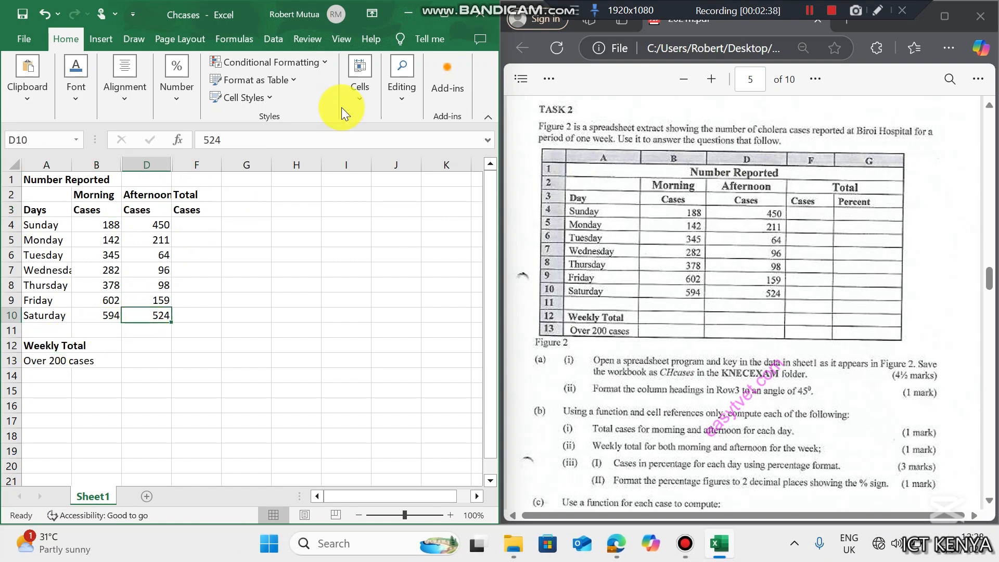
- Merge and centre Number Reported across A1:G1 and Total across F2:G2
click(447, 21)
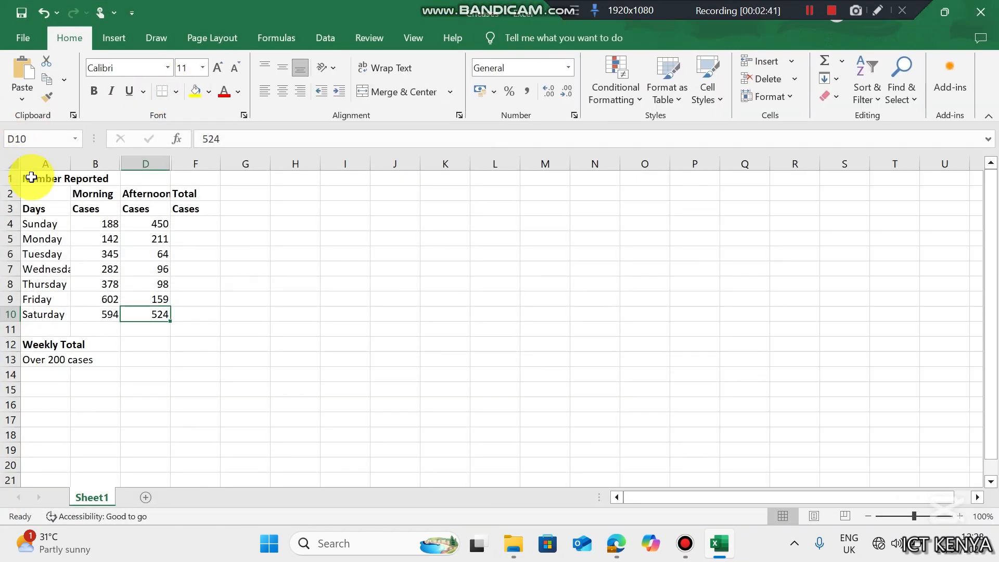
drag(31, 178, 255, 179)
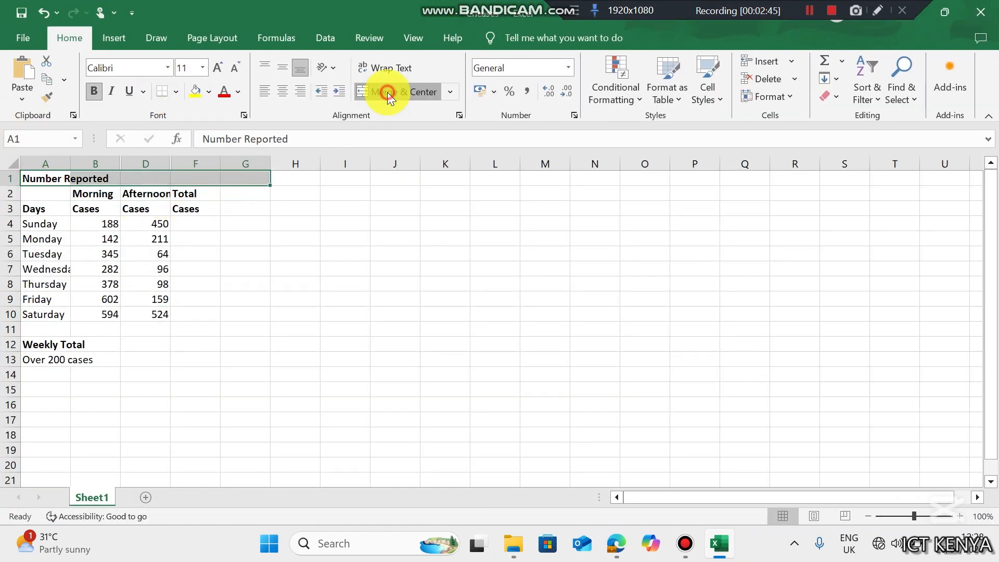
click(387, 92)
click(190, 194)
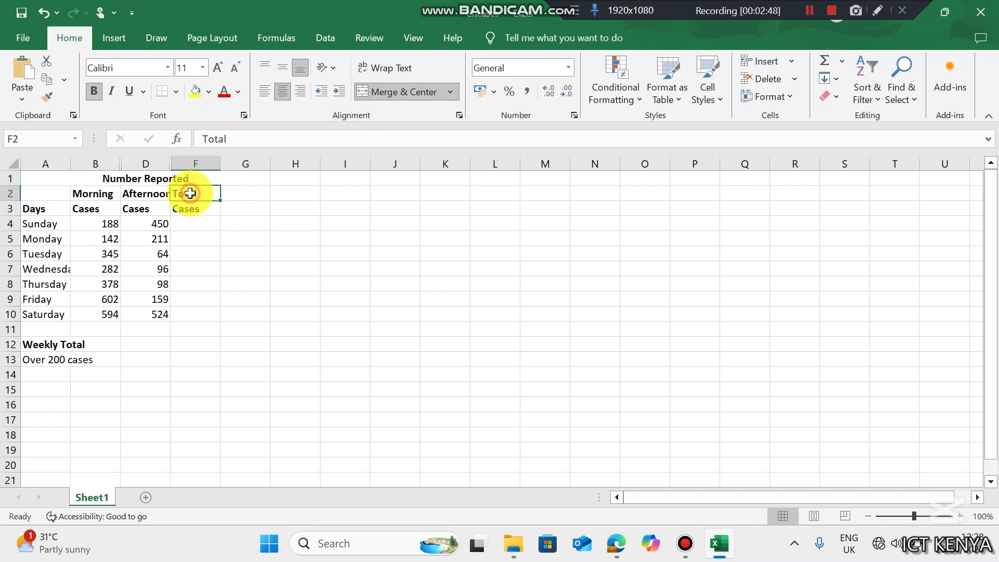
drag(190, 194, 252, 194)
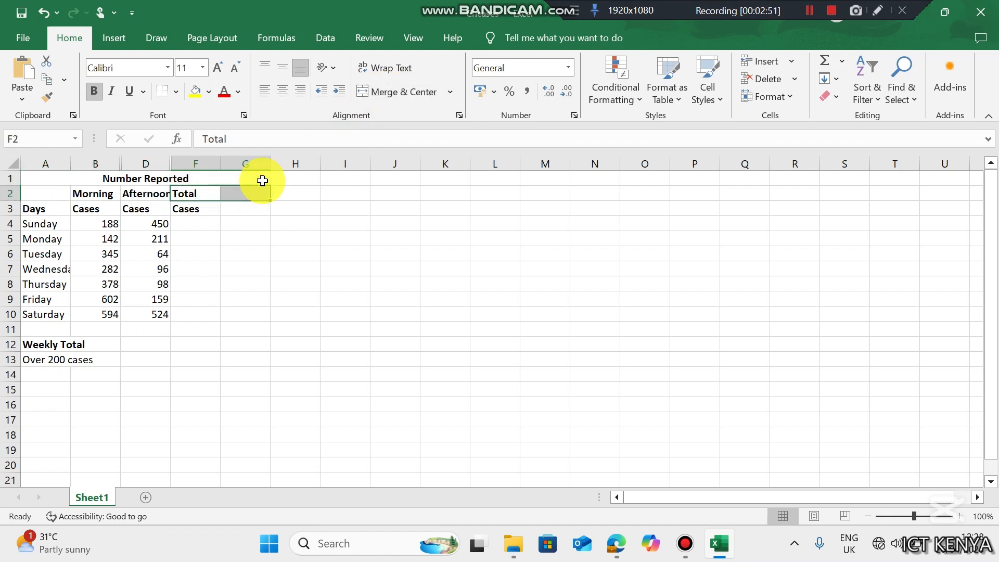
click(389, 92)
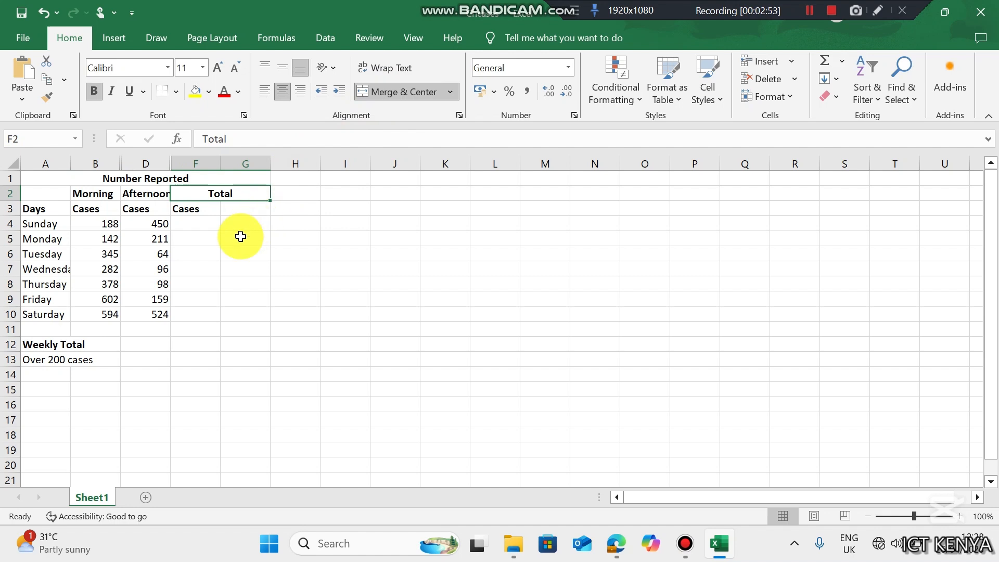
- AutoFit column A to fit Wednesday, then select the table A1:G13
click(617, 544)
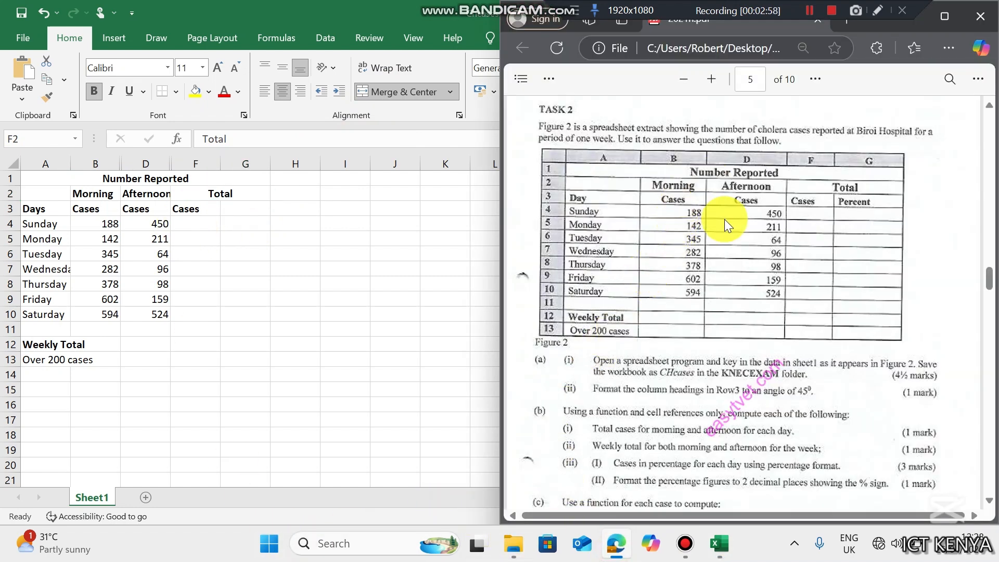
click(268, 248)
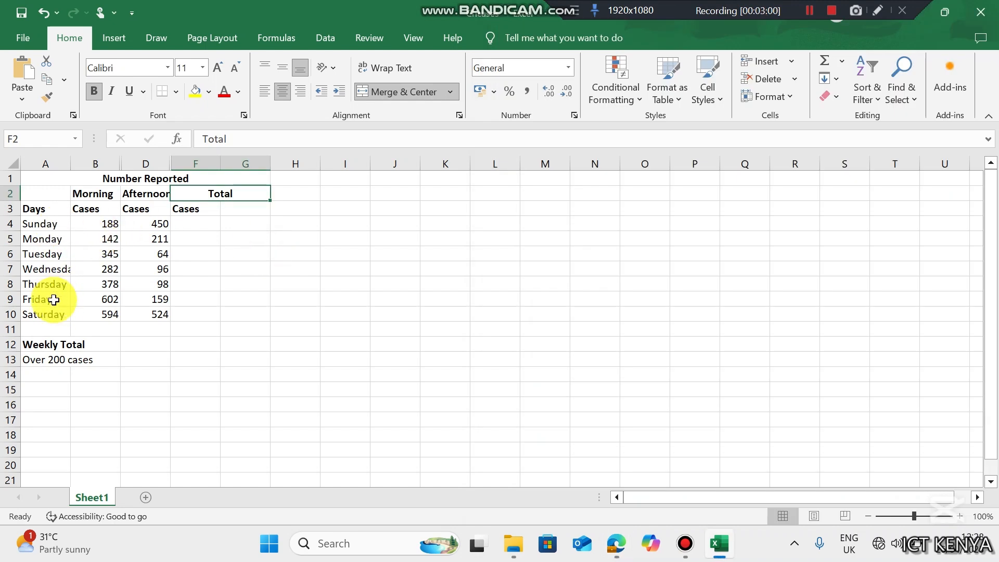
double_click(70, 156)
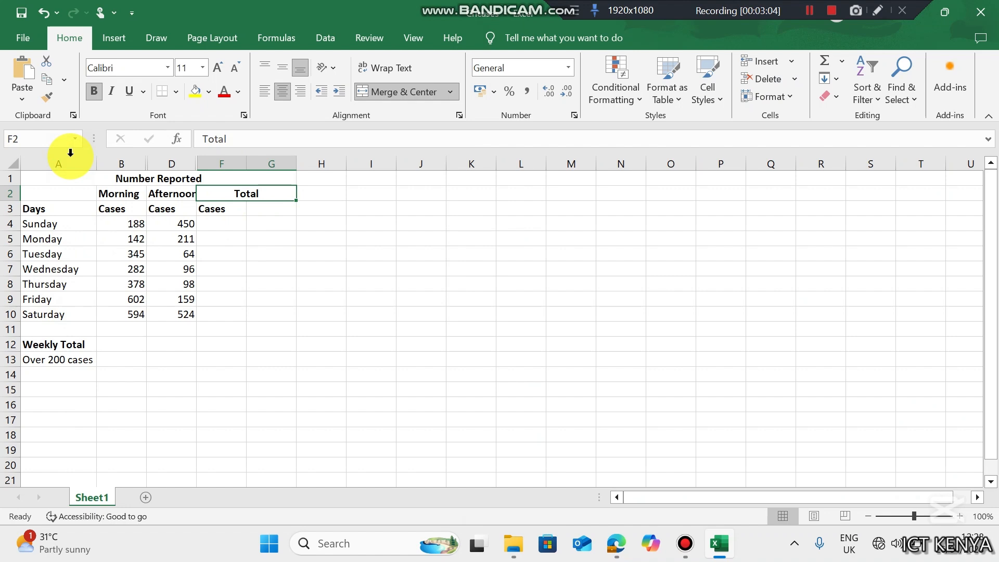
click(616, 544)
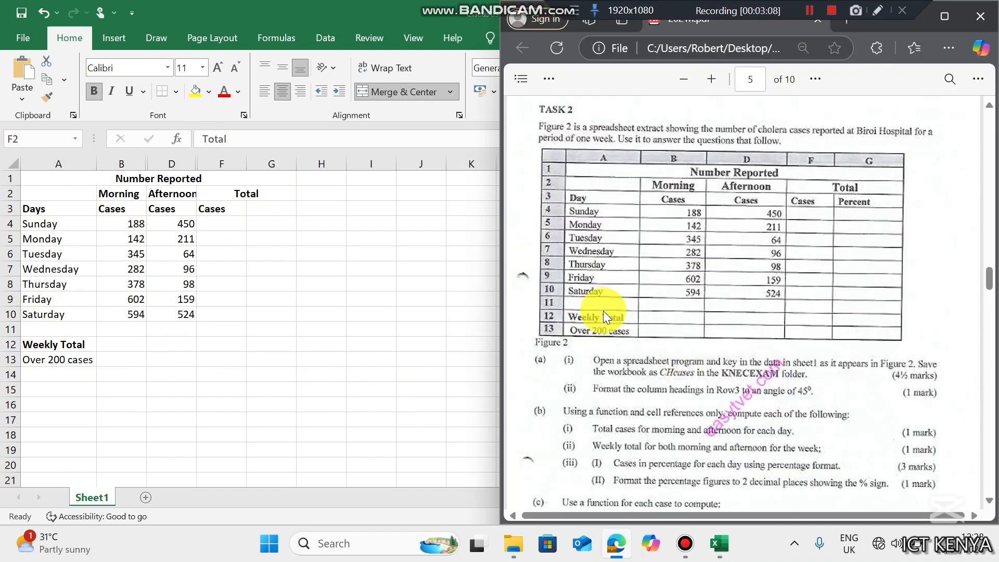
click(155, 171)
click(157, 172)
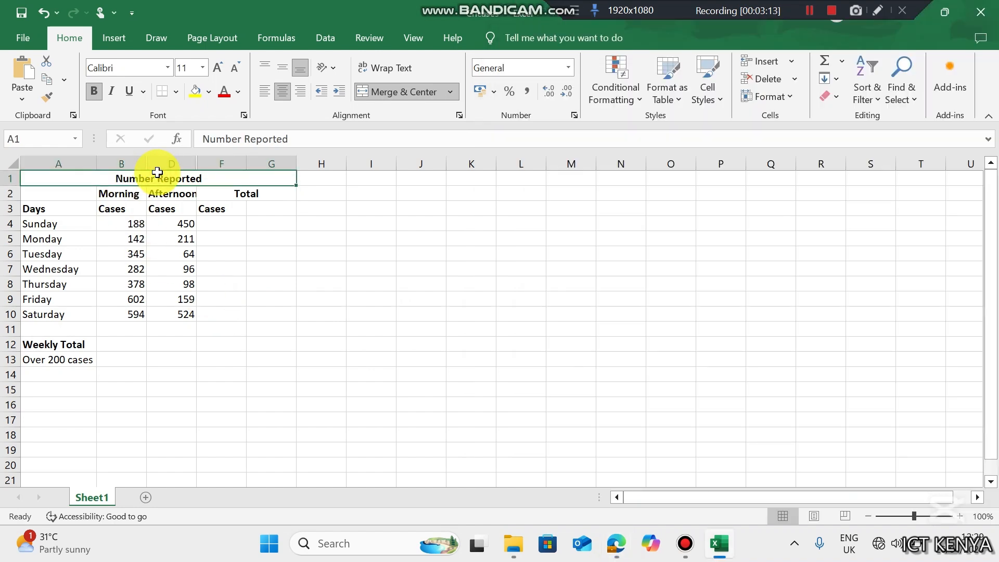
drag(157, 173, 182, 357)
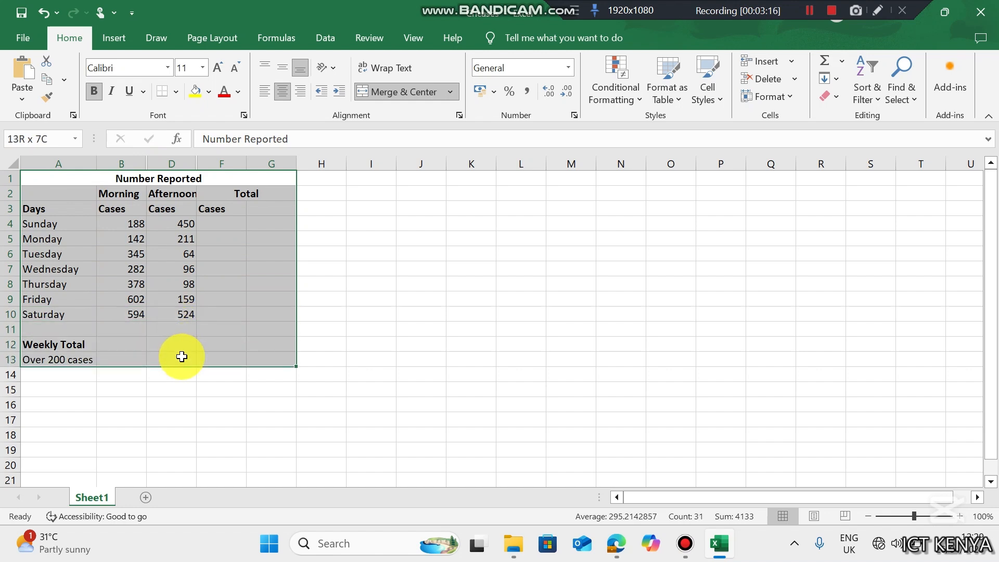
- Apply All Borders to A1:G13, then select the row 3 headings A3:G3
click(175, 92)
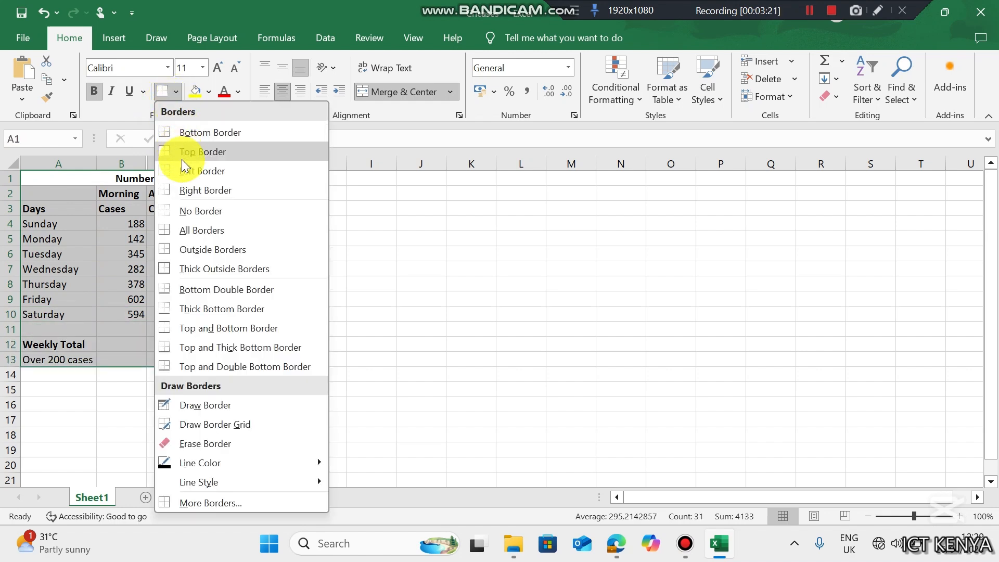
click(190, 230)
click(217, 283)
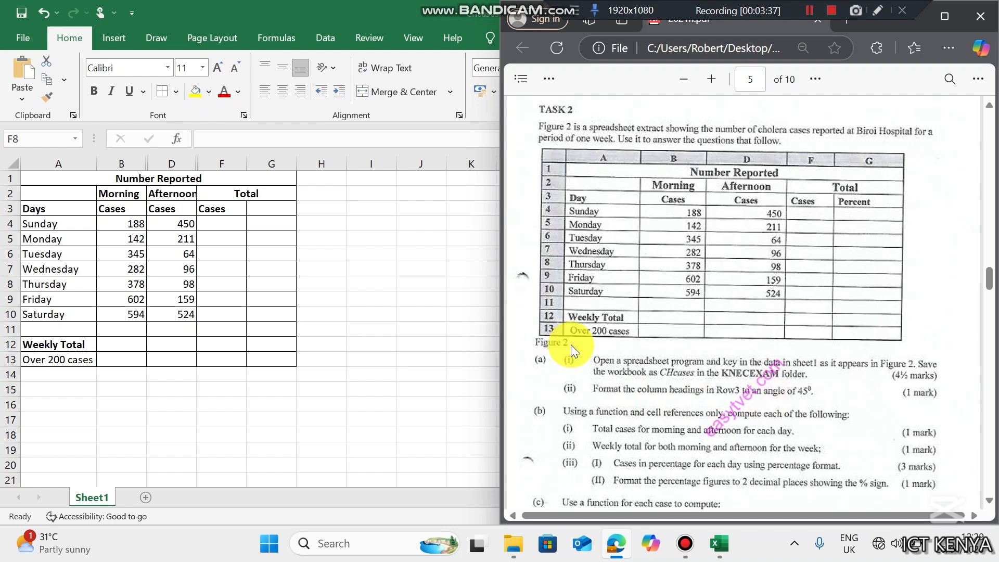
drag(37, 209, 271, 210)
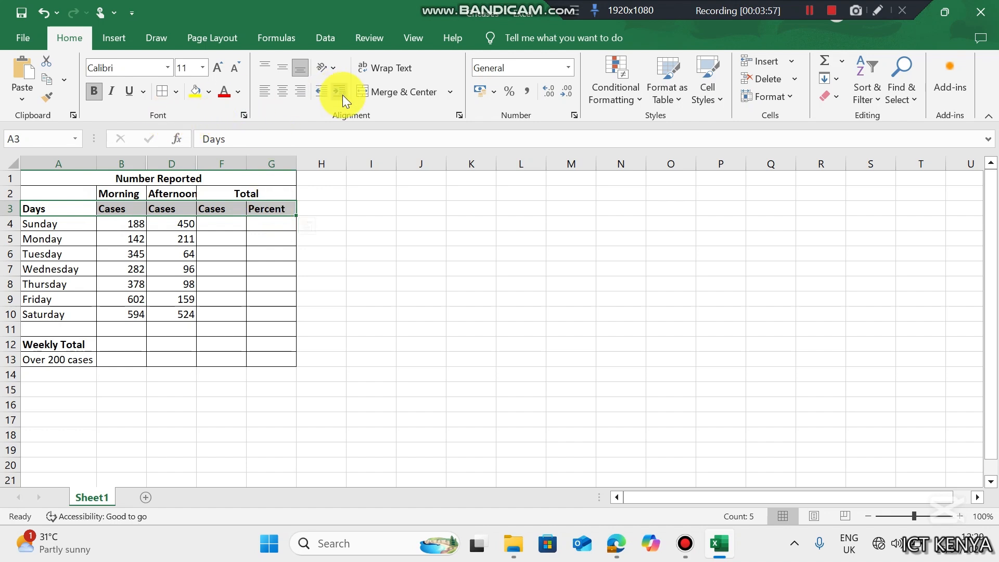
- Angle the A3:G3 headings counterclockwise and verify the 45° value in Format Cells Alignment
click(330, 71)
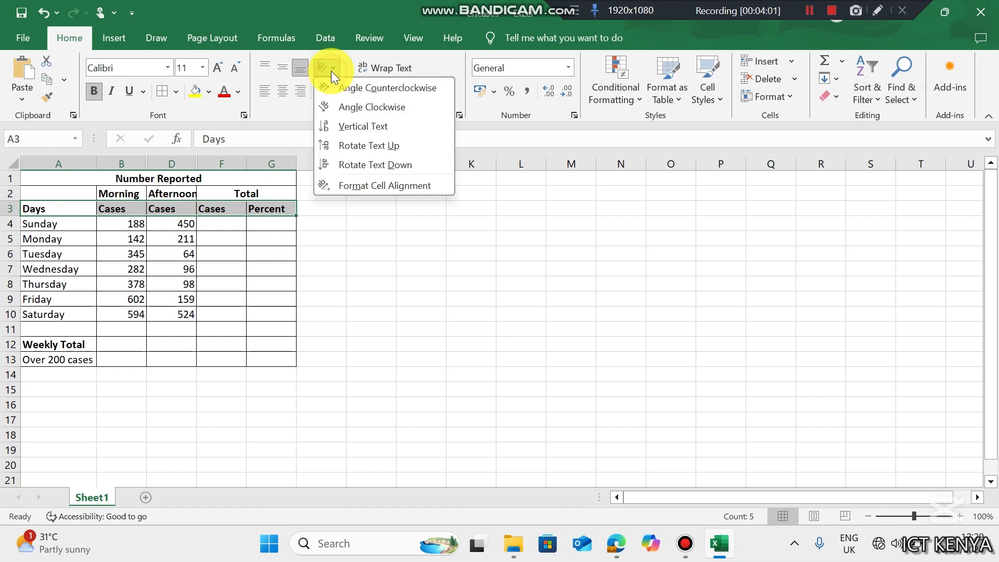
click(331, 70)
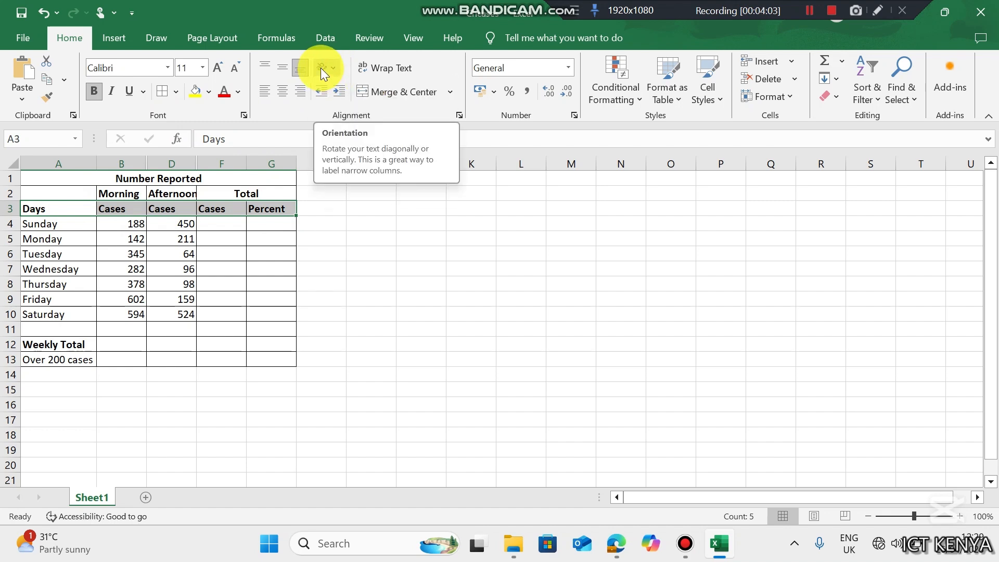
click(323, 70)
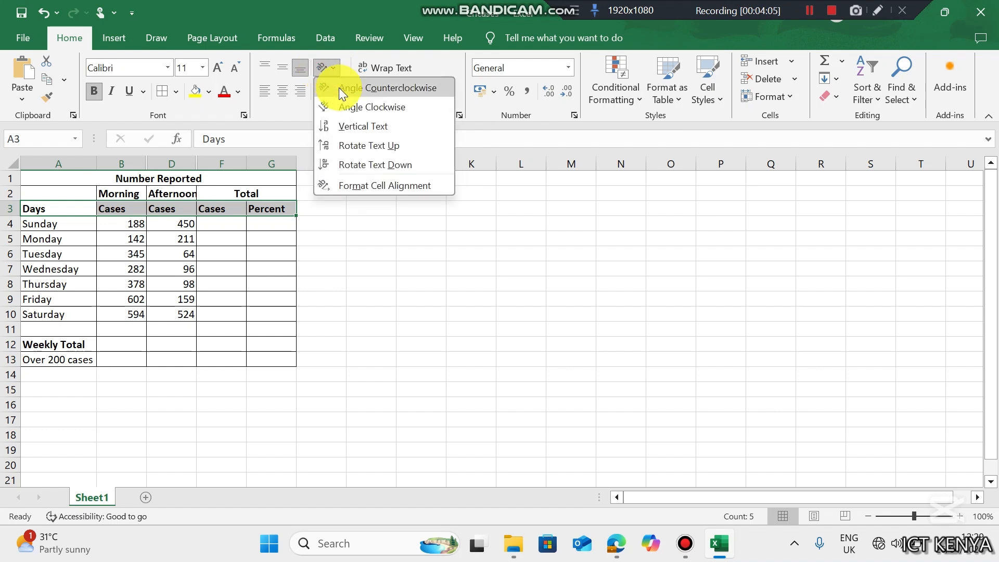
click(398, 89)
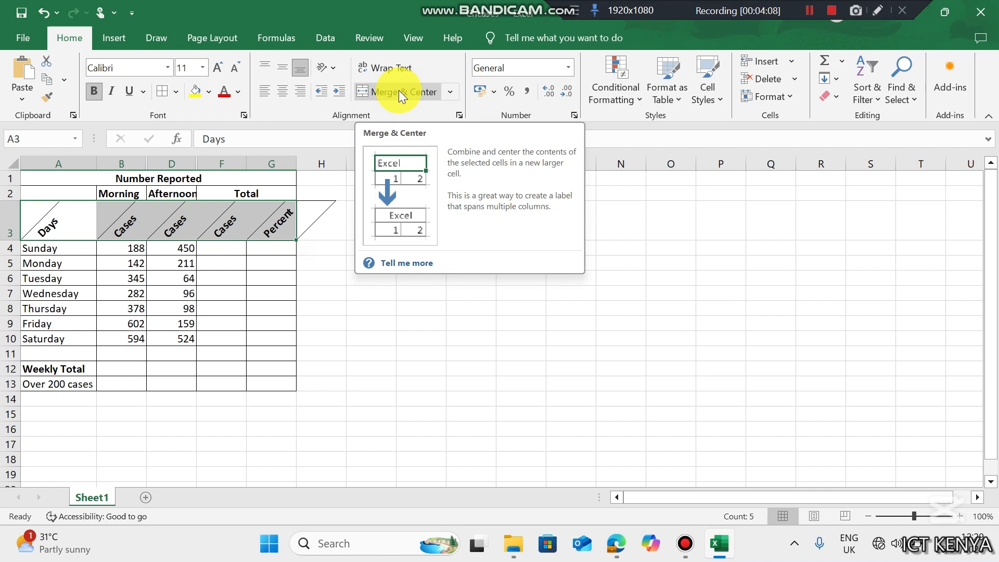
click(326, 68)
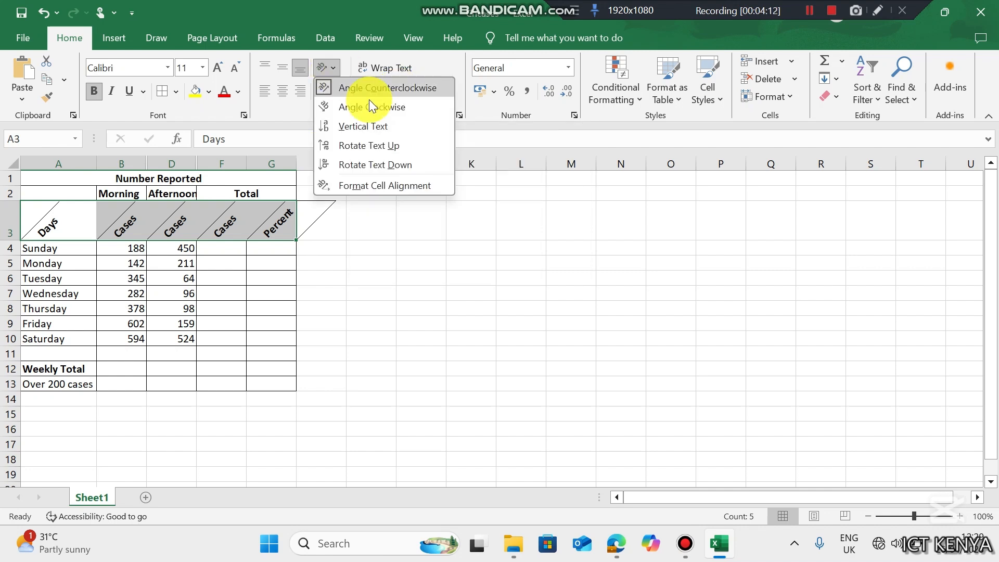
click(406, 184)
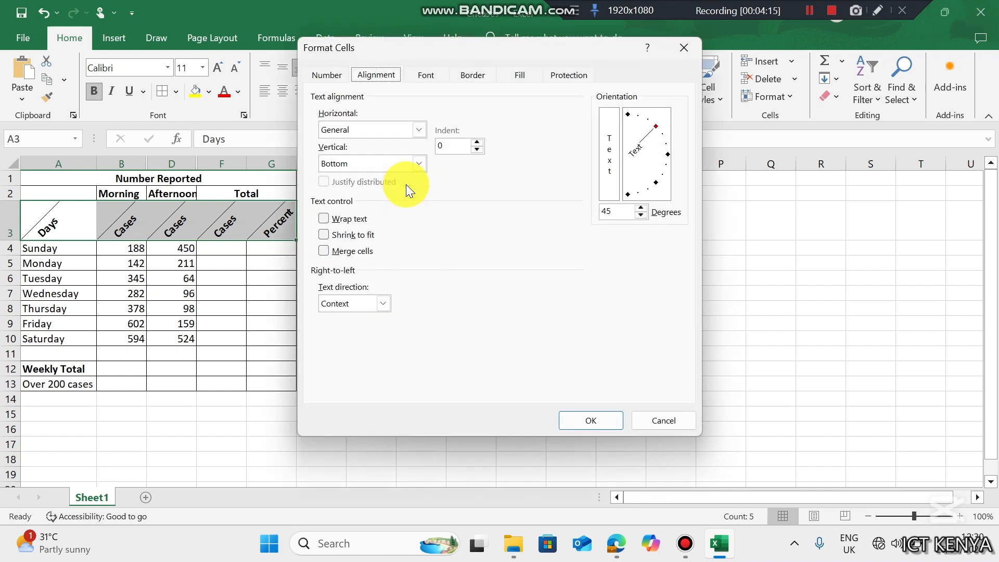
click(609, 213)
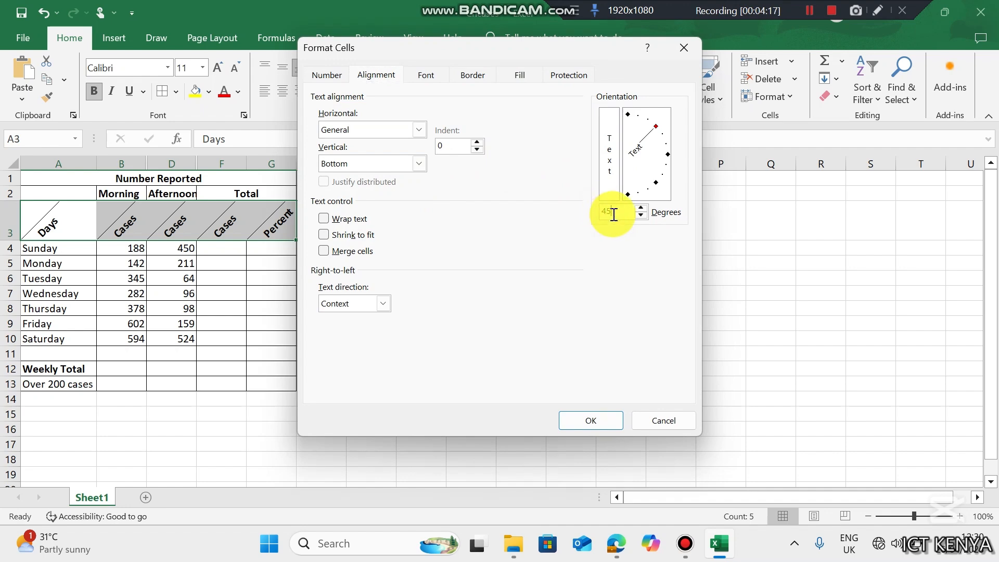
click(648, 420)
- Deselect the angled headings to view the finished table
click(261, 293)
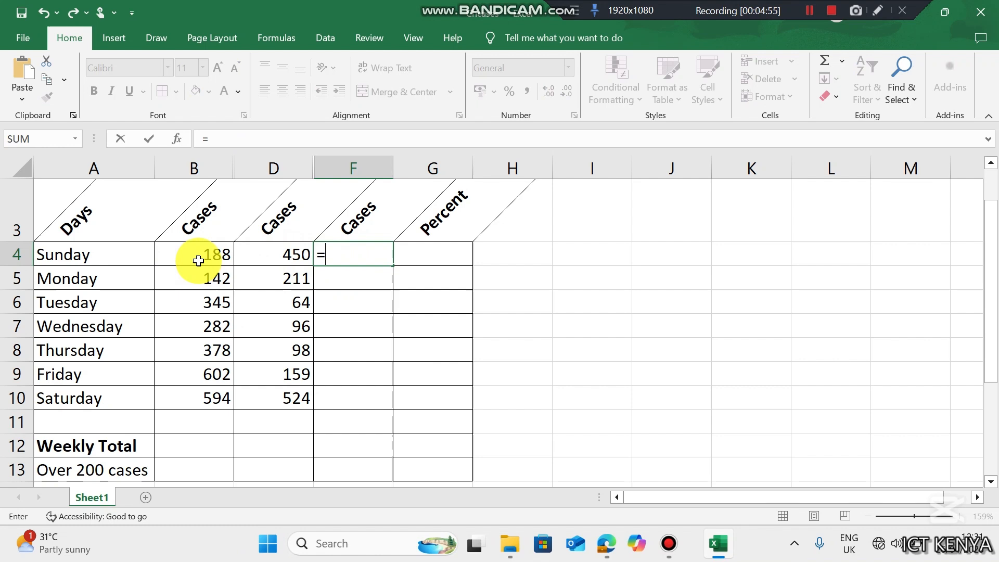
- Enter =B4+D4 in F4 and fill it down to F10 for daily totals
click(200, 255)
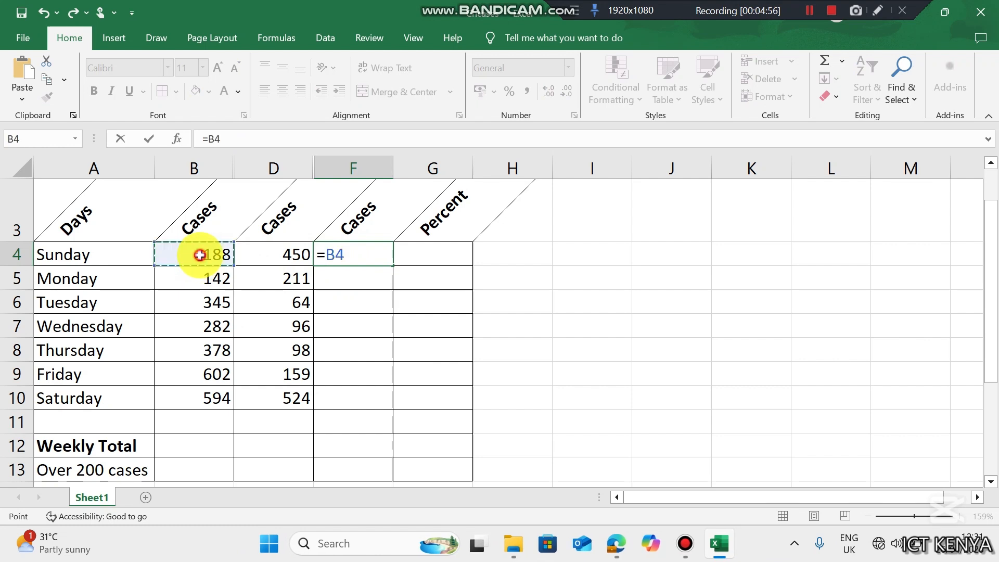
text(+)
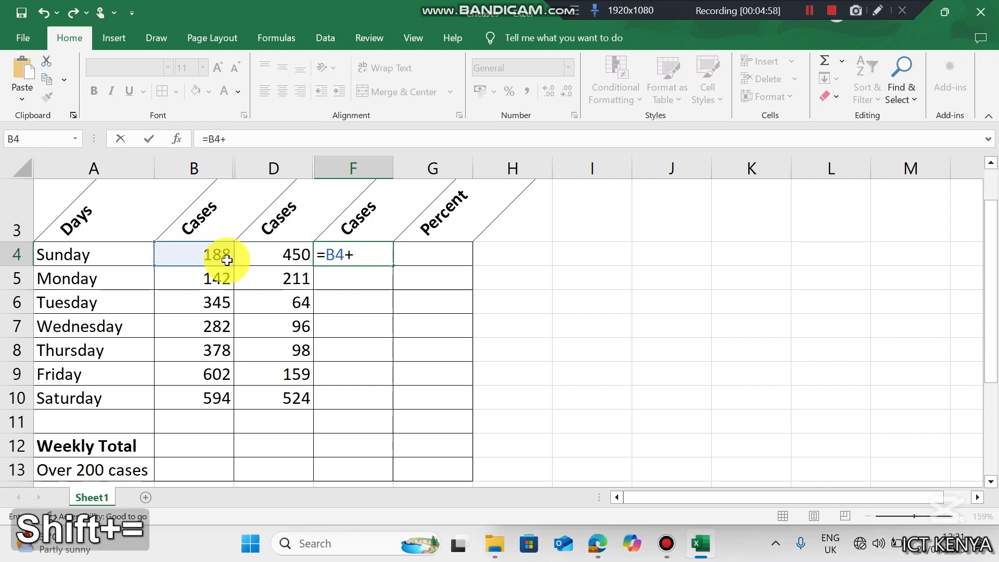
click(267, 263)
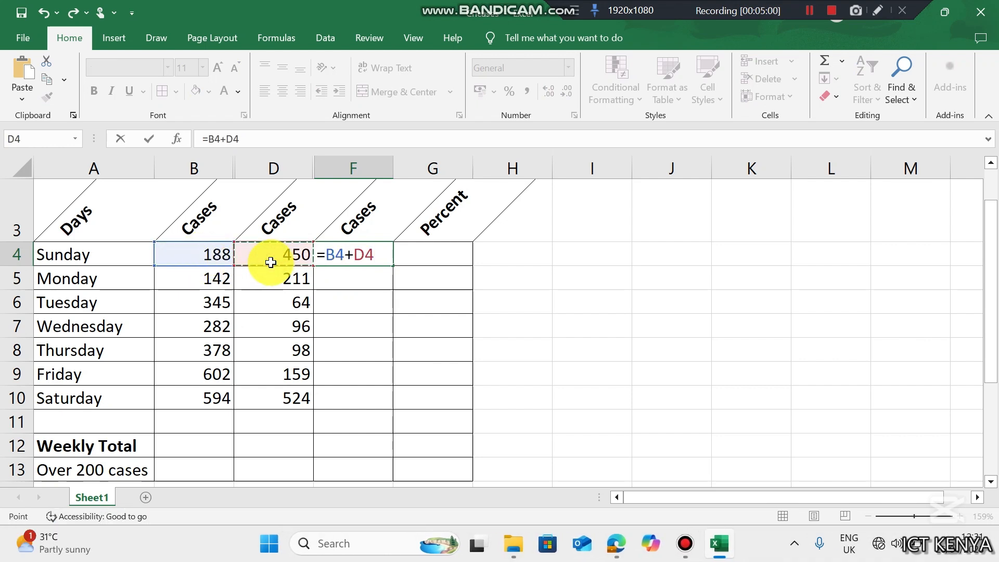
key(Return)
click(331, 253)
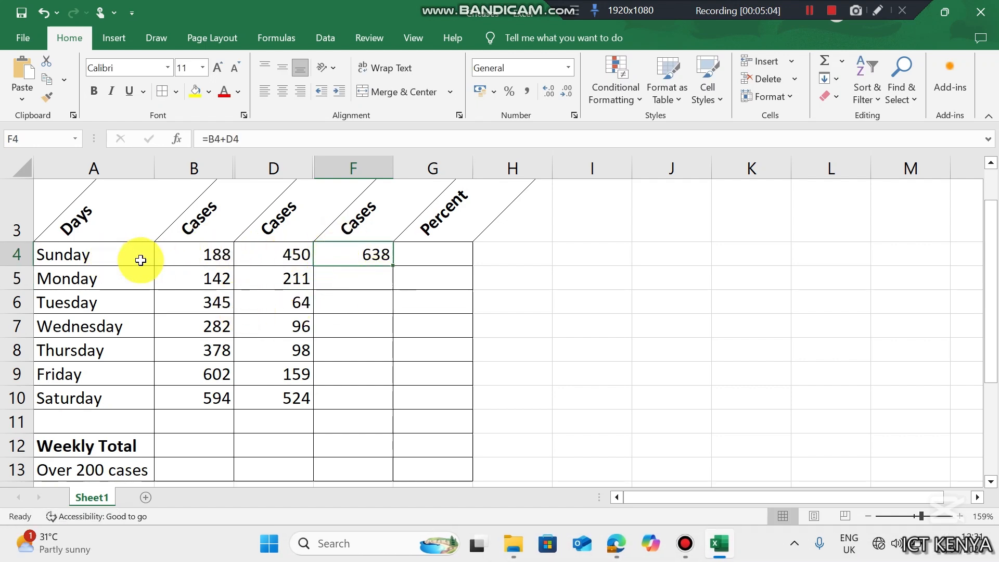
double_click(393, 267)
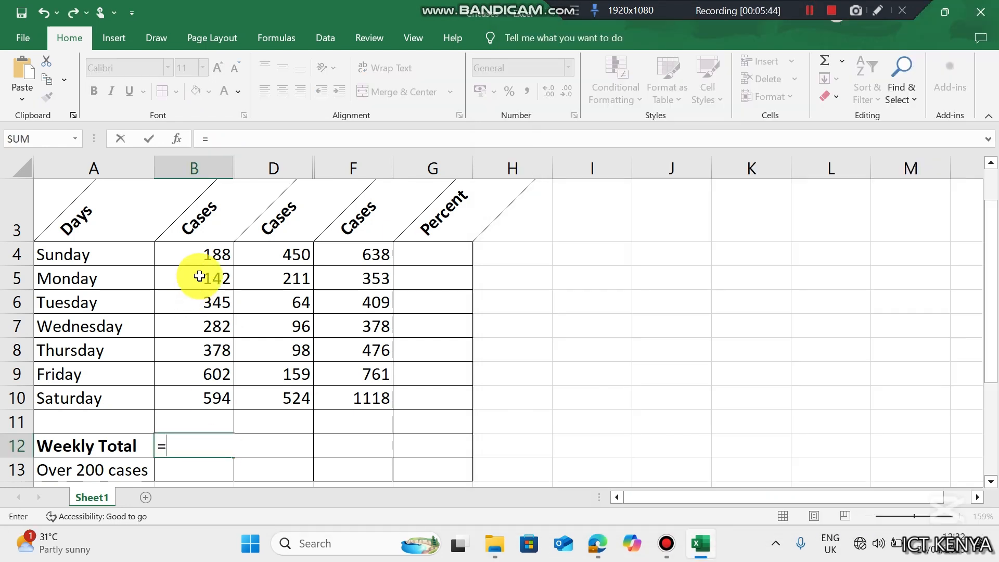
- Enter =B4+B5+B6+B7+B8+B9+B10 in B12 for the weekly morning total of 2531
click(208, 252)
text(+)
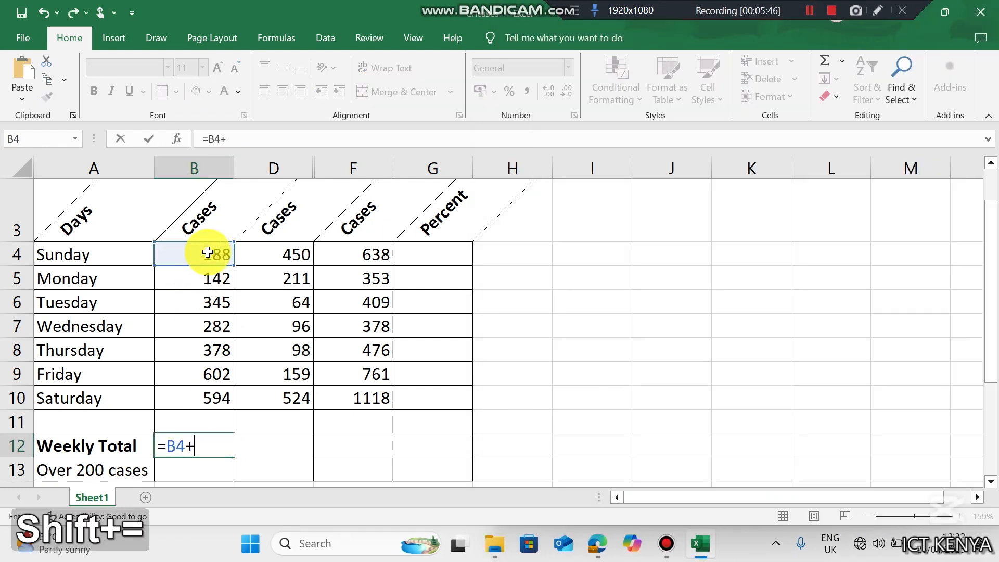
click(211, 284)
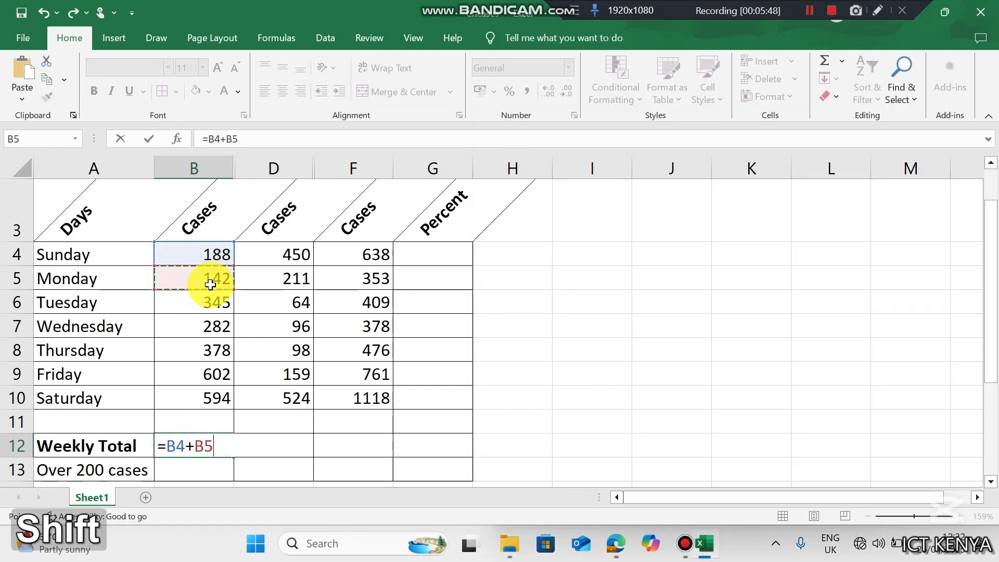
text(+)
click(209, 305)
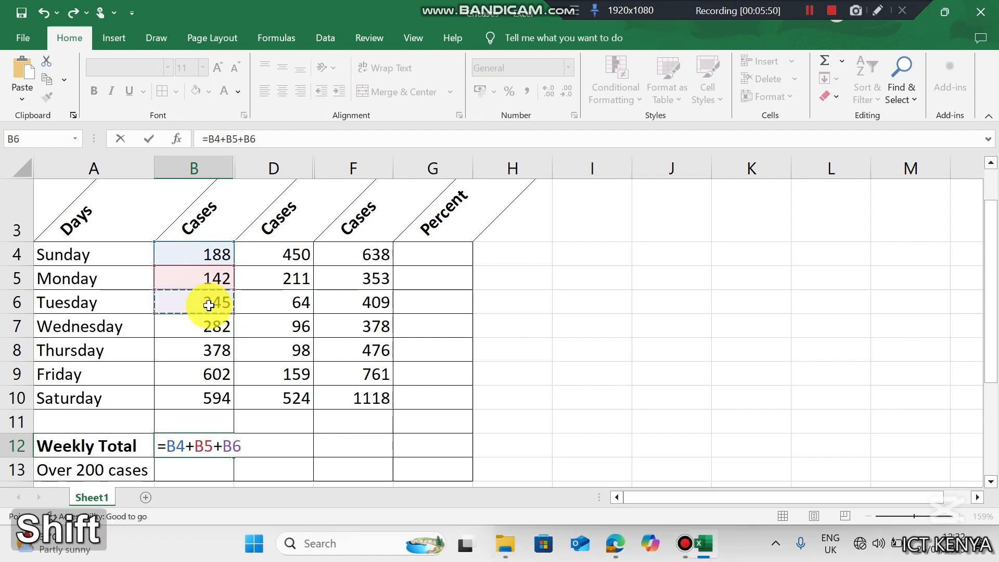
text(+)
click(211, 333)
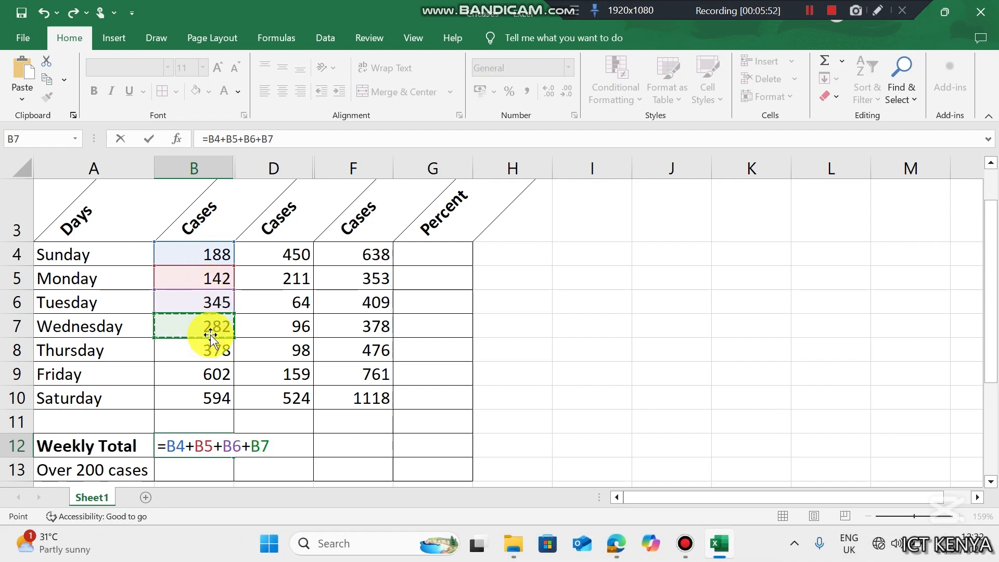
text(+)
click(209, 350)
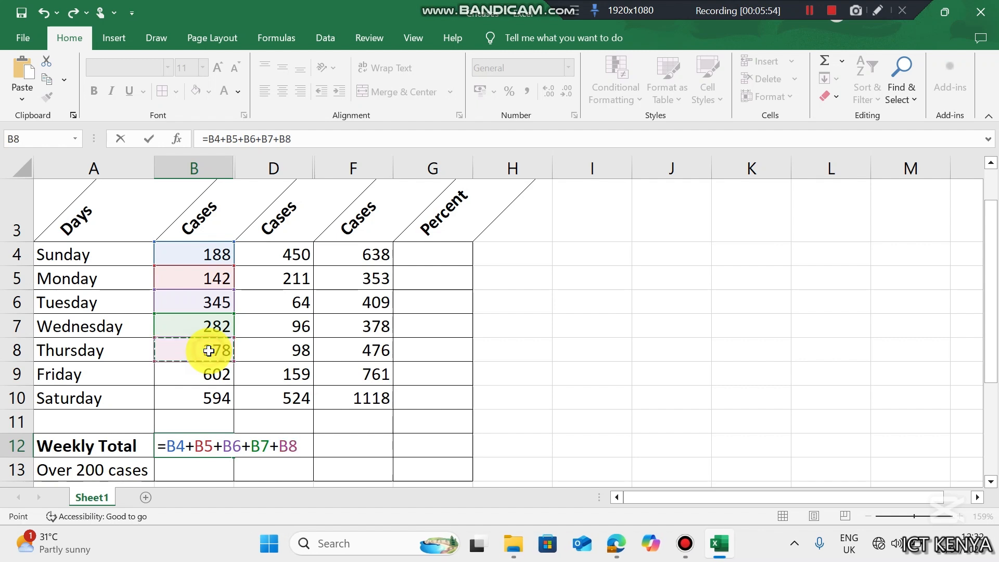
text(+)
click(209, 374)
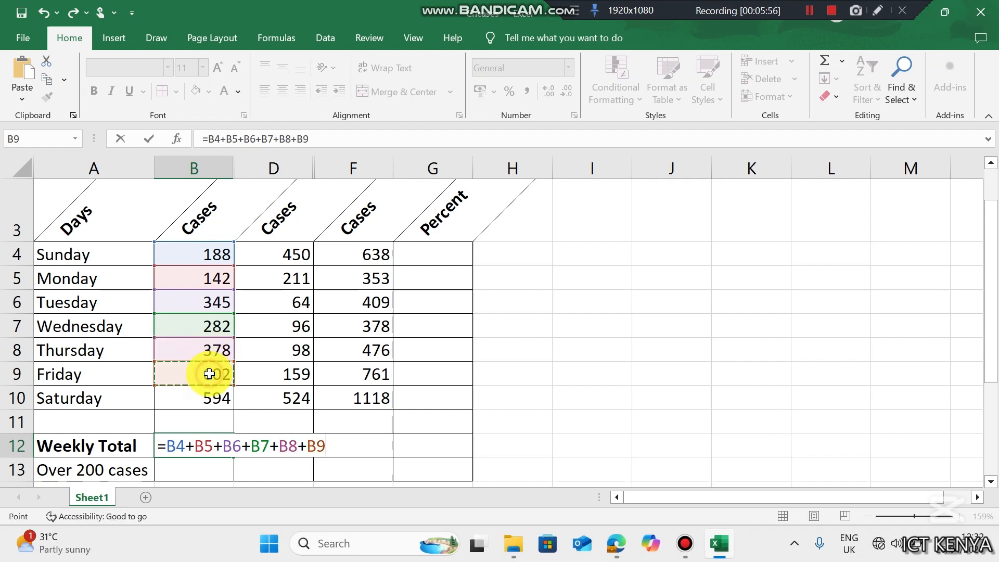
text(+)
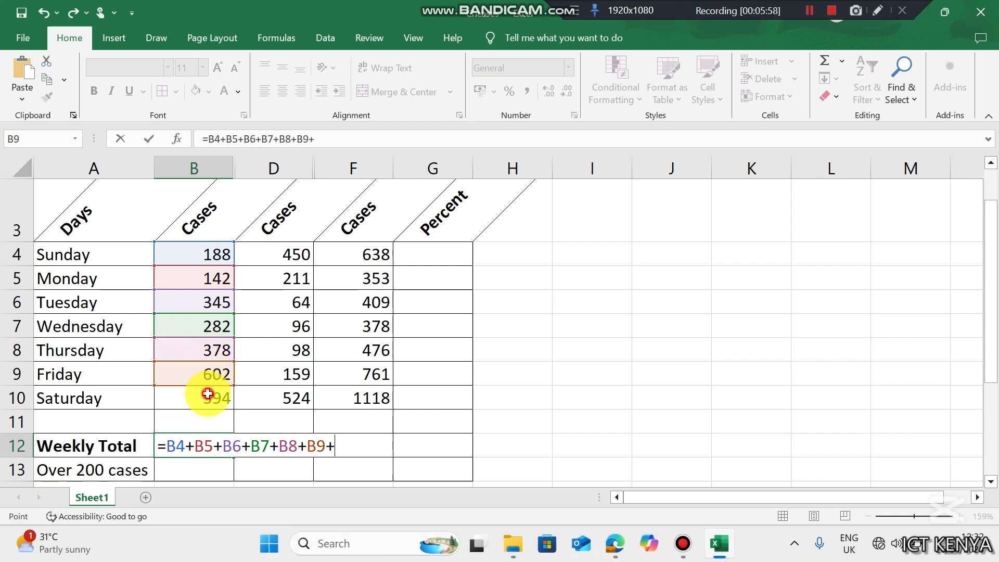
click(208, 393)
key(Return)
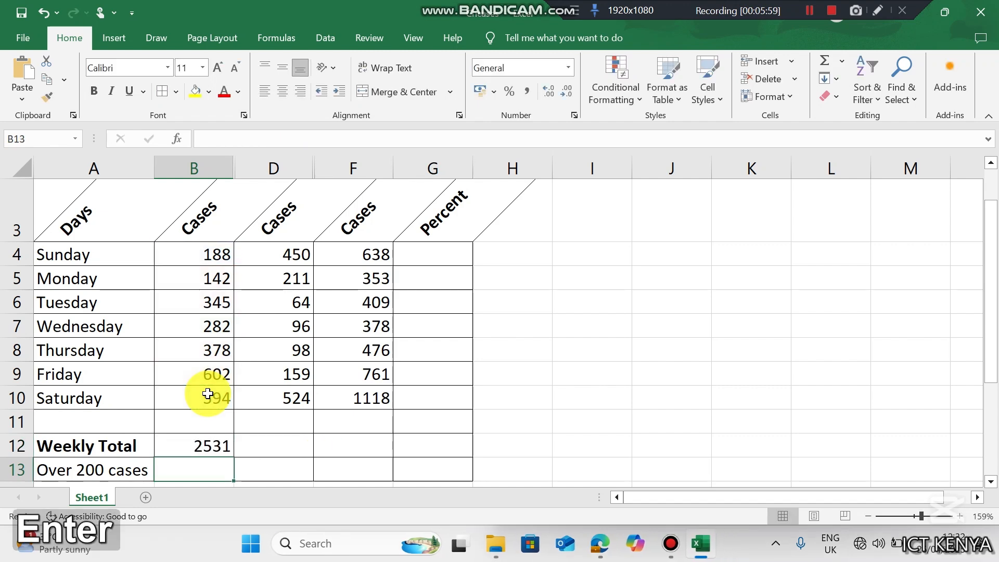
- Copy the B12 weekly total across to D12, giving 1602 afternoon cases
click(212, 447)
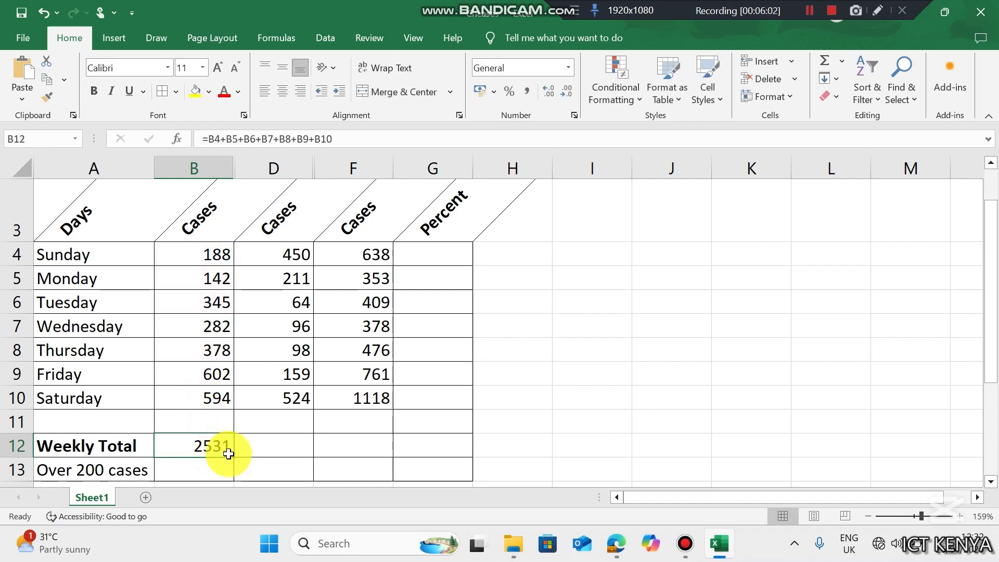
drag(233, 458, 234, 458)
drag(264, 453, 294, 450)
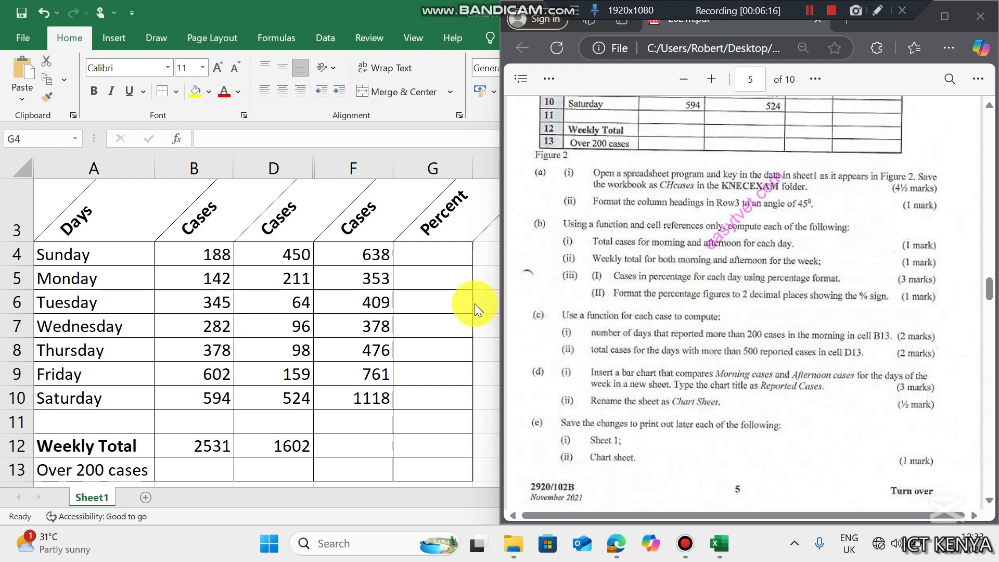
- Enter =F4/F12 in G4 to compute Sunday's share of the weekly total
click(425, 259)
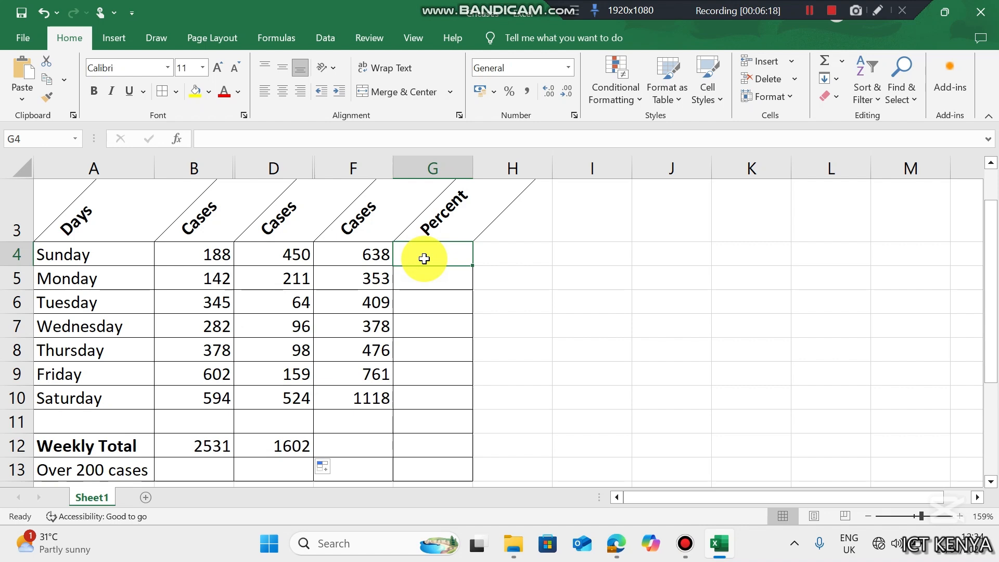
text(=)
click(367, 256)
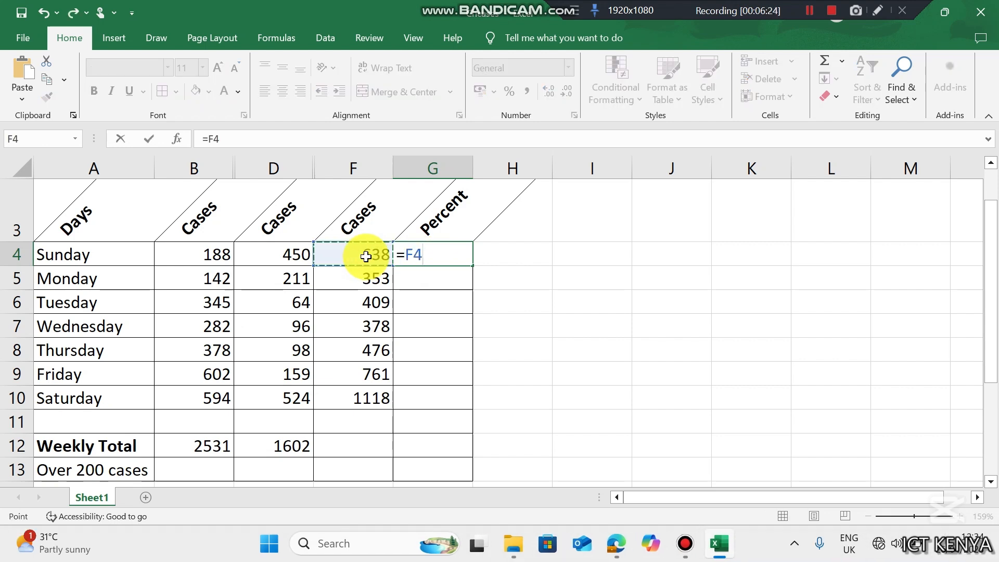
text(/)
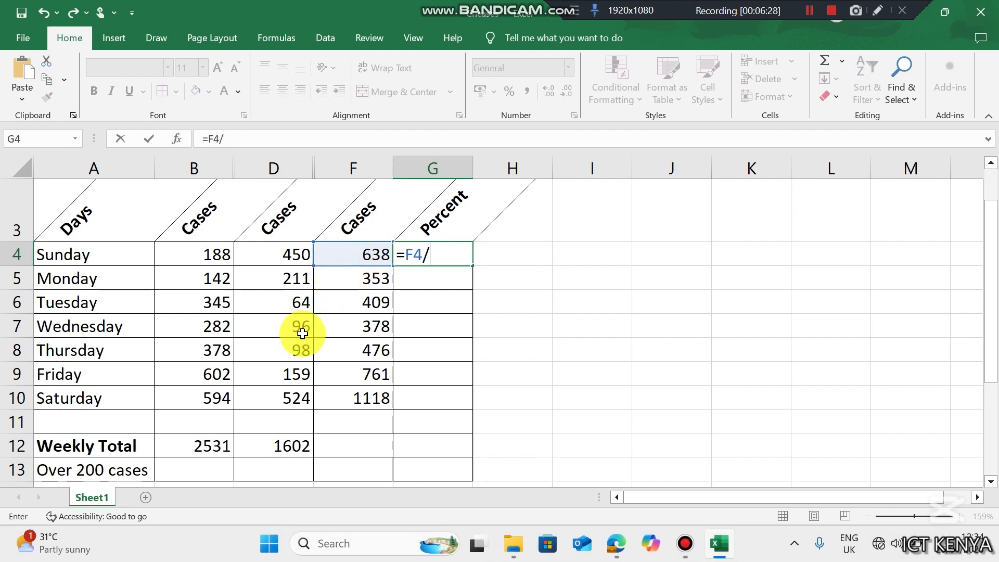
click(338, 442)
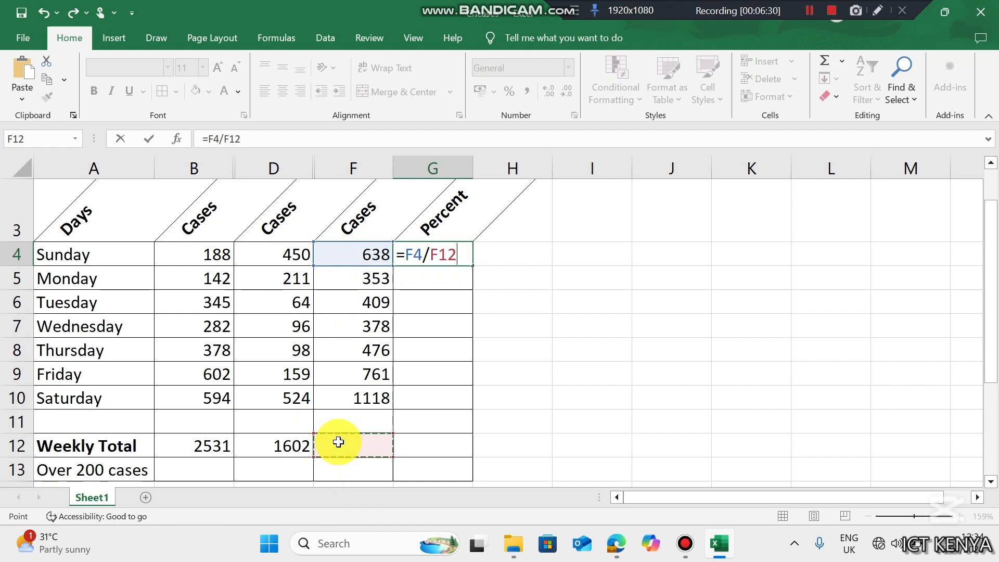
key(Return)
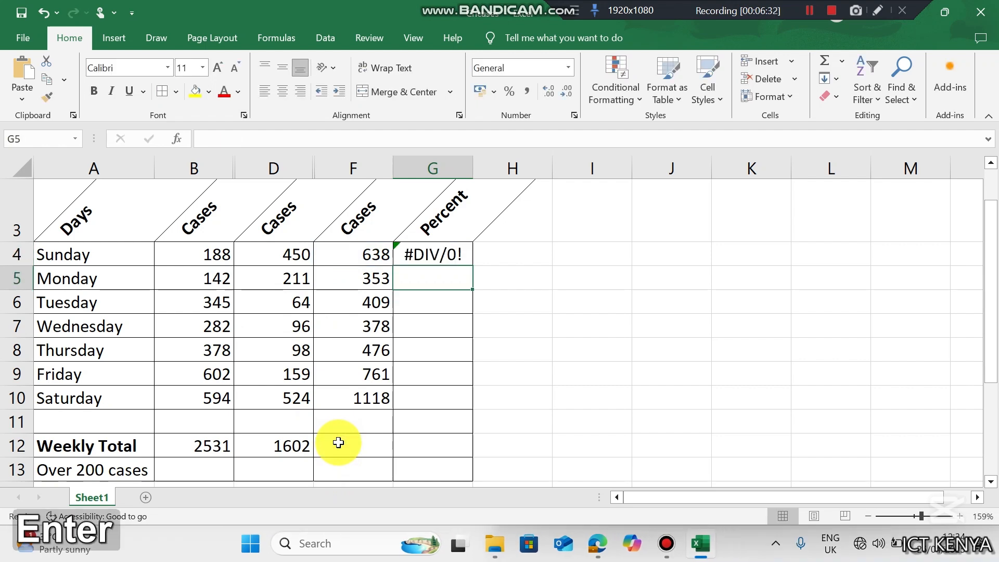
- Copy D12's total formula across to F12 (4133) and format G4 as a percentage (15%)
click(337, 443)
click(290, 445)
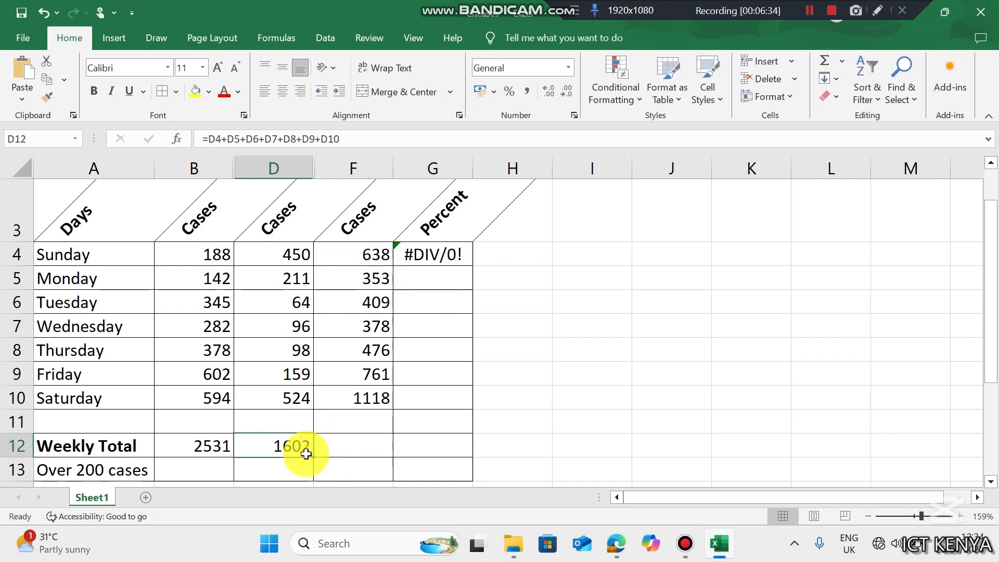
drag(315, 458, 354, 452)
click(359, 452)
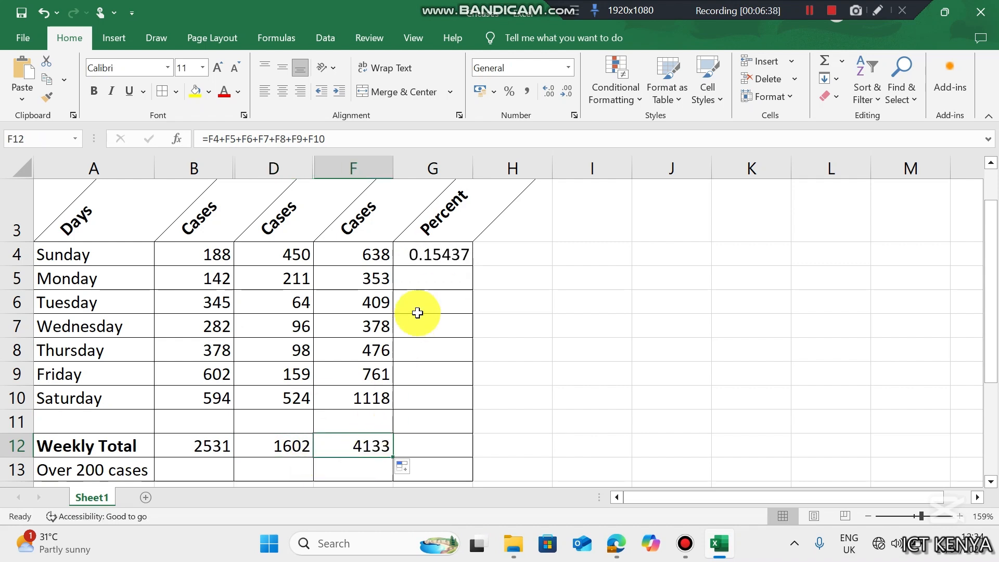
click(448, 255)
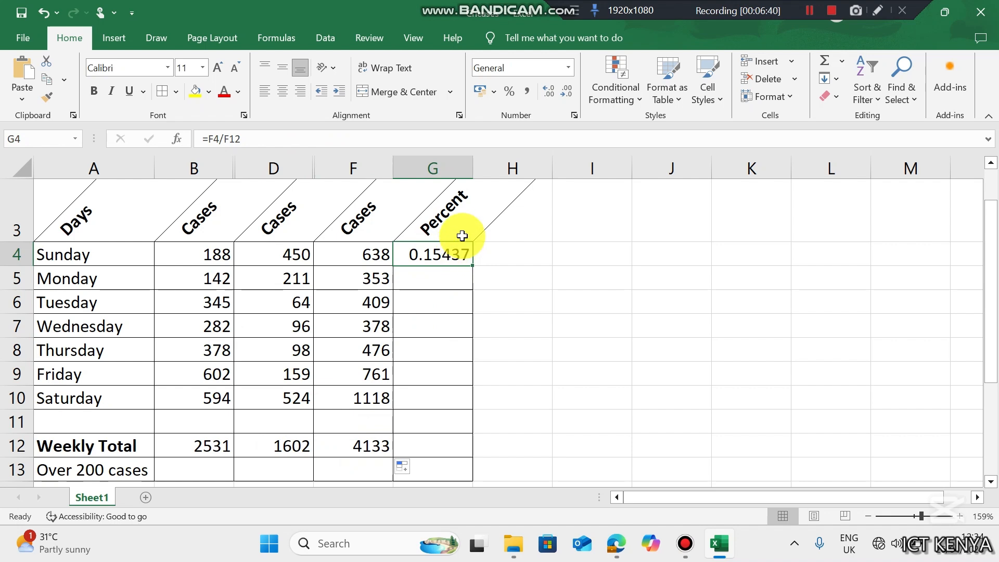
click(510, 93)
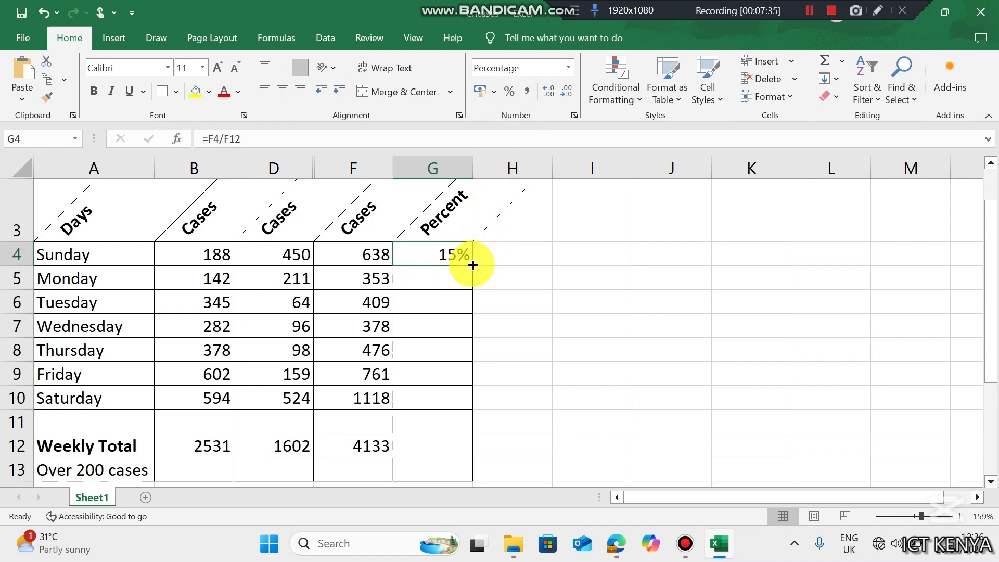
- Fill G4's percent formula down to G10 and inspect the Monday and Tuesday formulas
drag(473, 264, 471, 403)
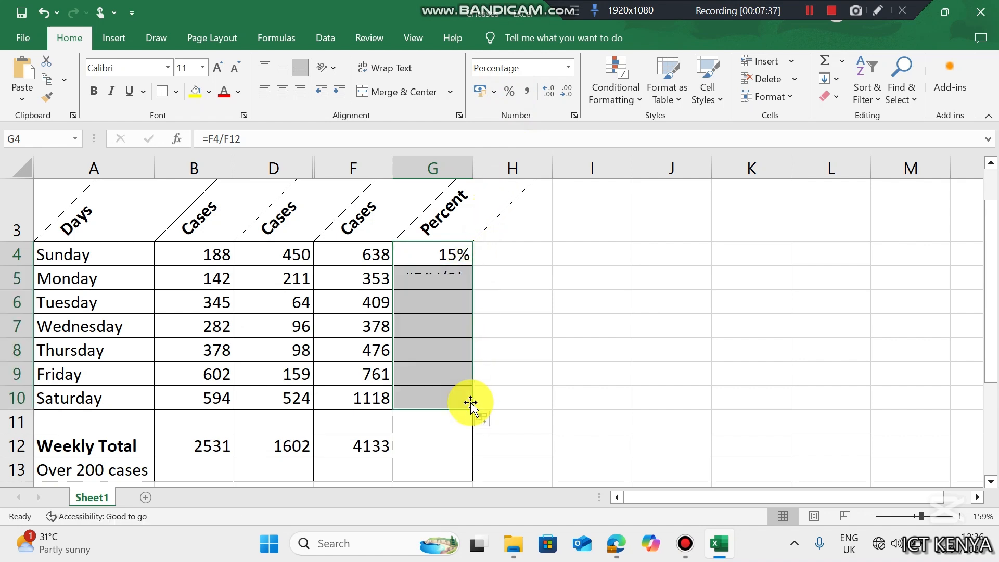
click(431, 285)
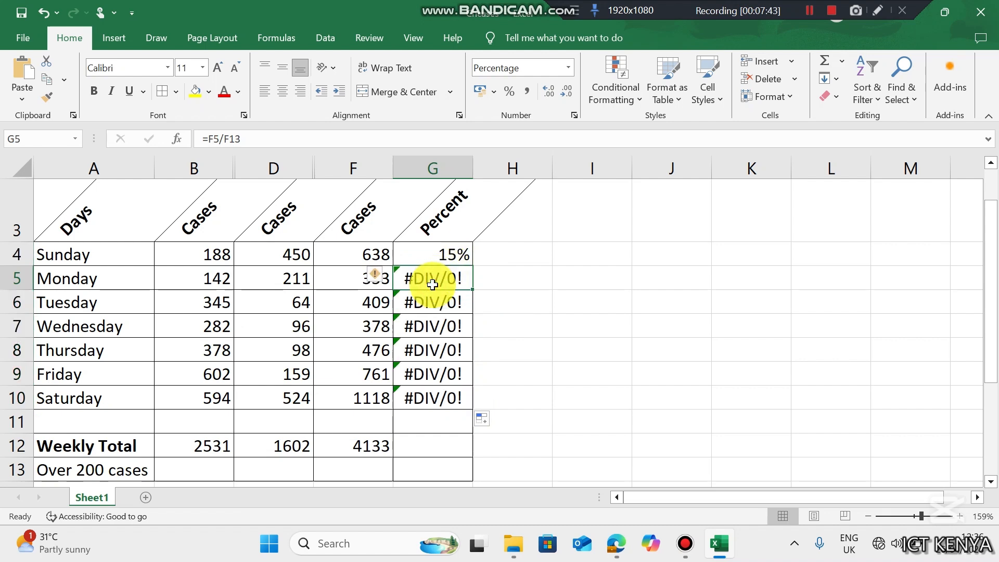
double_click(444, 282)
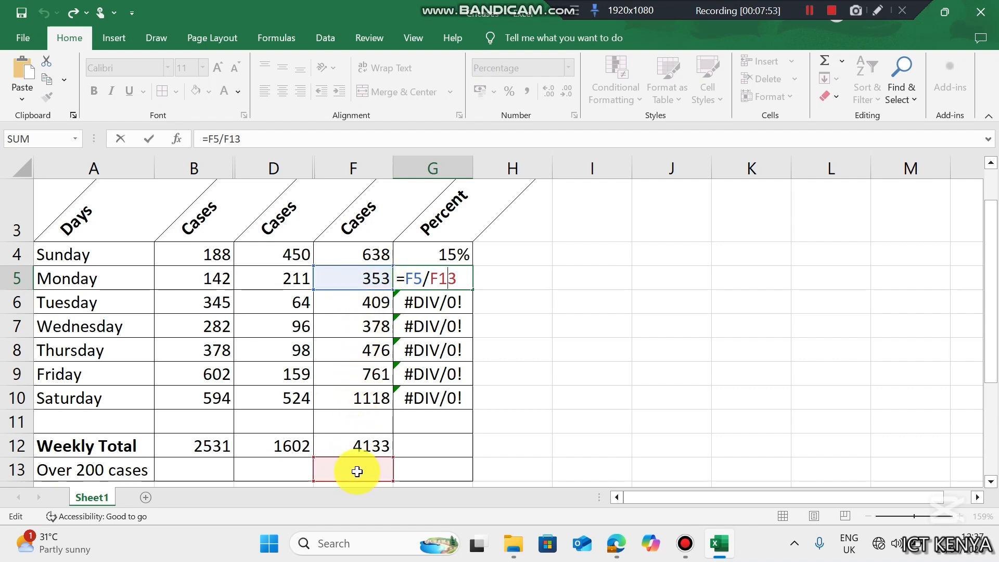
key(Return)
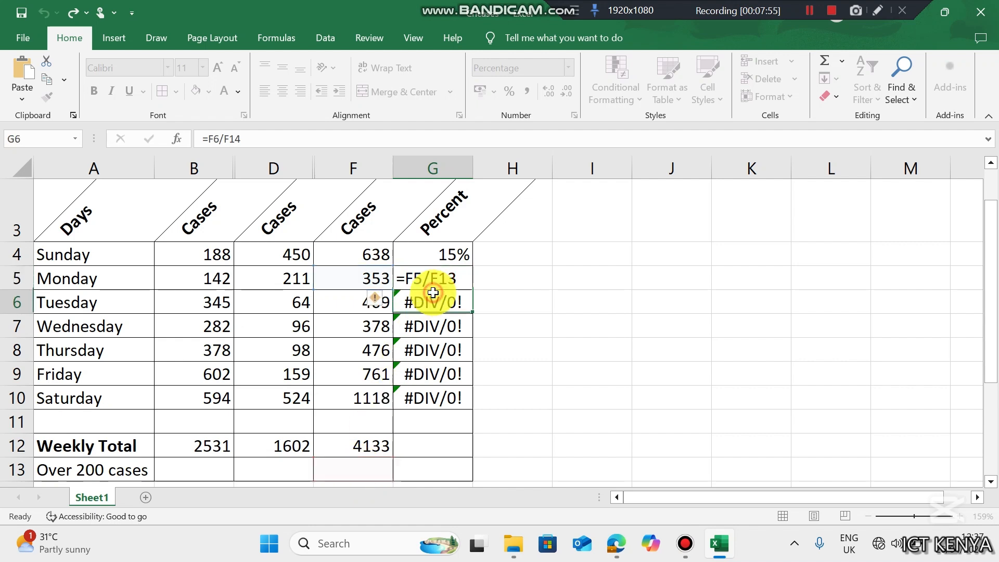
double_click(434, 293)
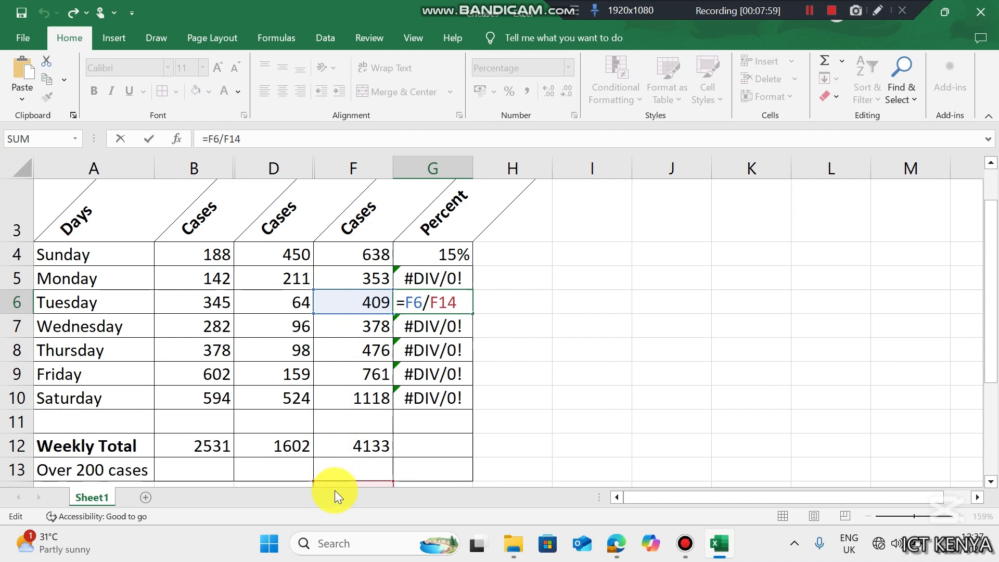
click(422, 253)
key(Escape)
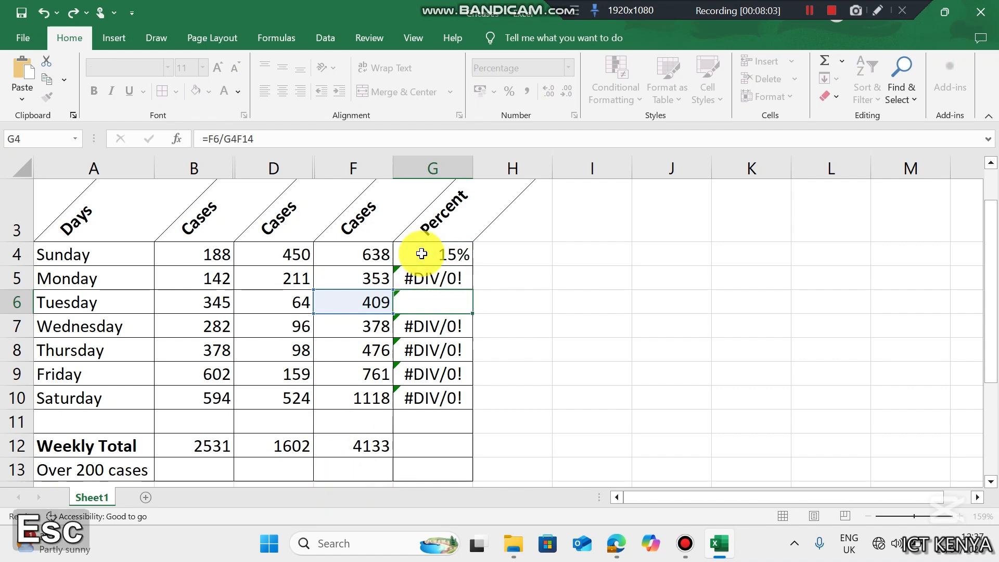
- Change G4 to =F4/$F$12 and fill it down to G10 for Saturday
double_click(428, 259)
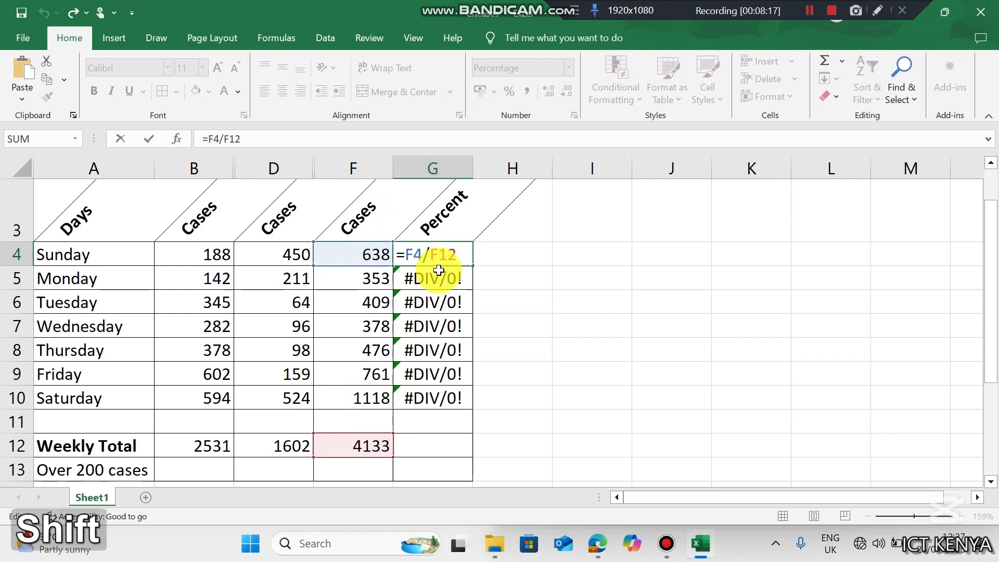
text($F$)
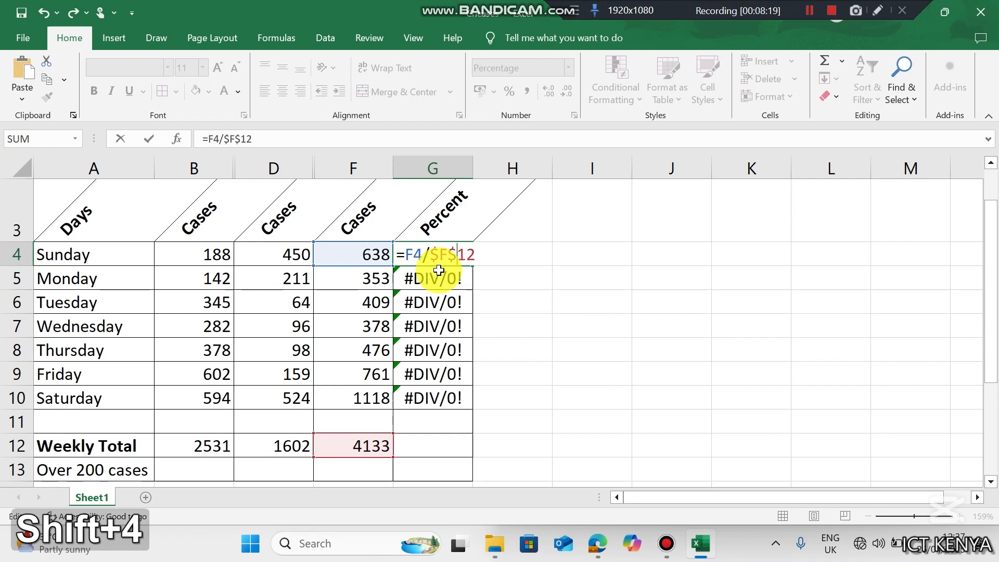
key(Return)
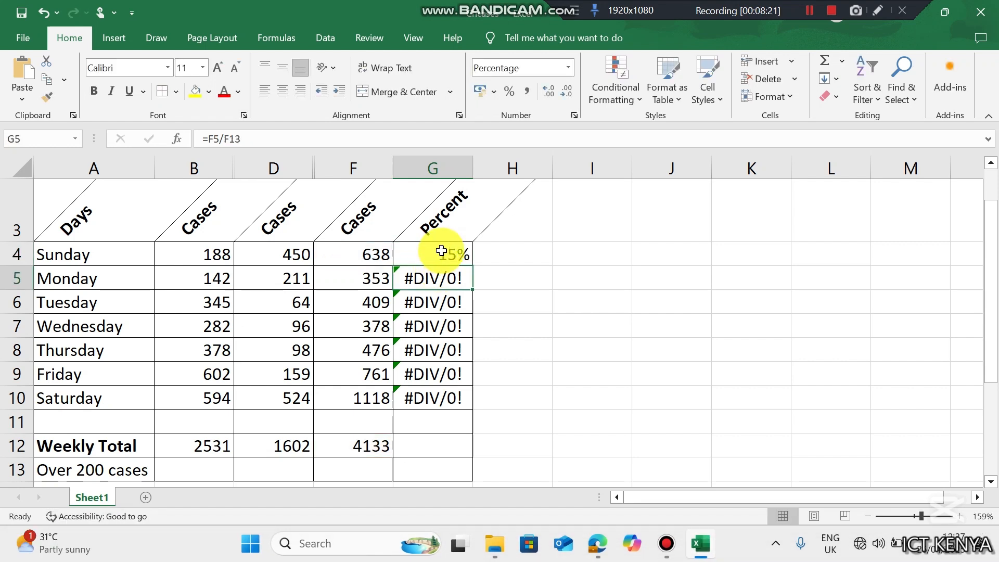
click(442, 251)
double_click(472, 264)
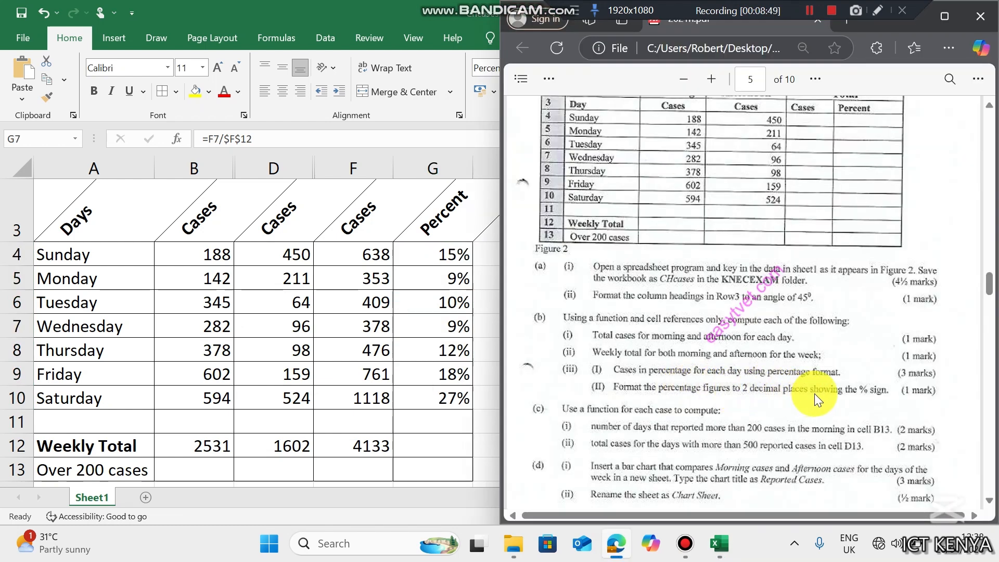
- Give the G4:G10 percentages two decimal places, from 15.44% to 27.05%
click(391, 355)
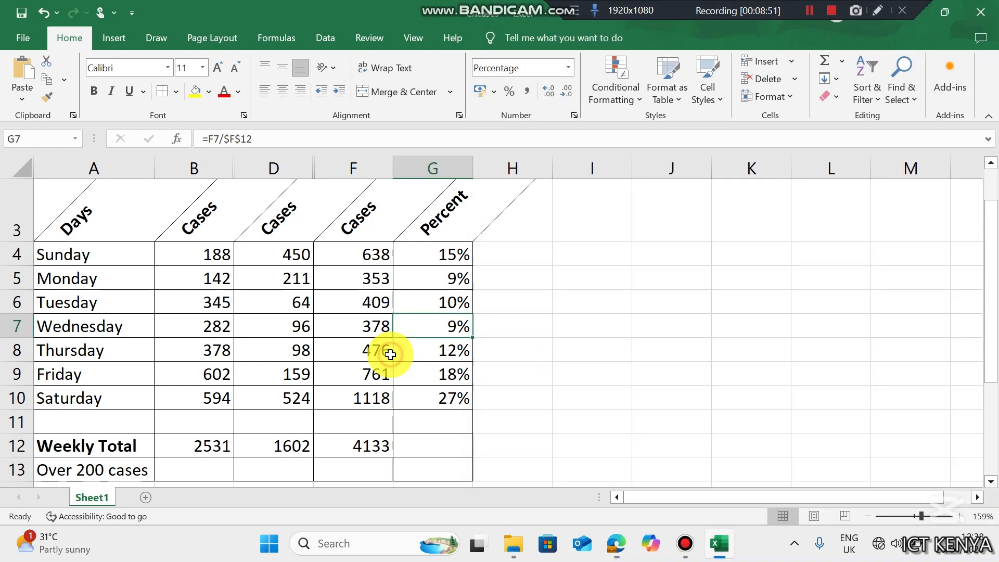
drag(454, 254, 458, 398)
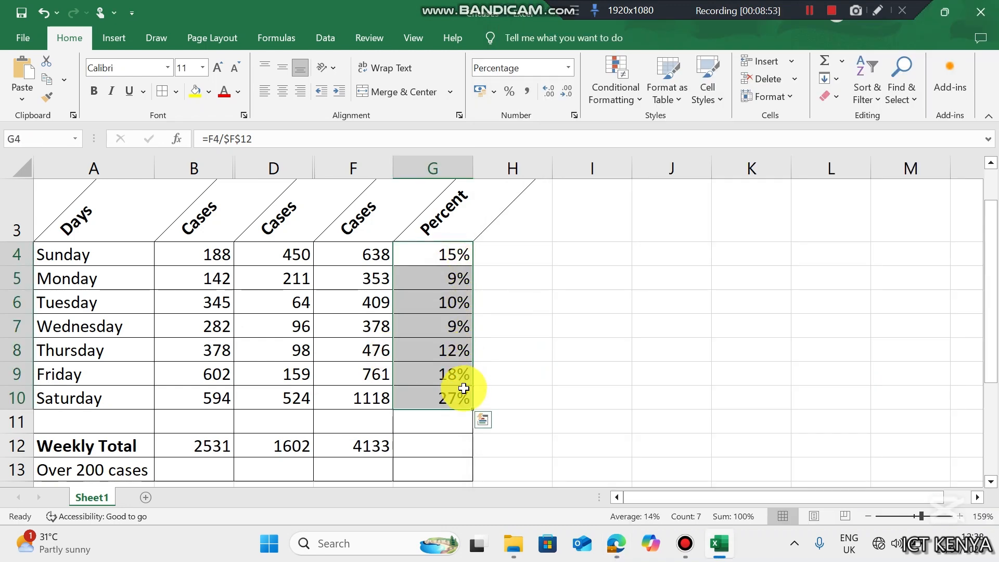
click(552, 95)
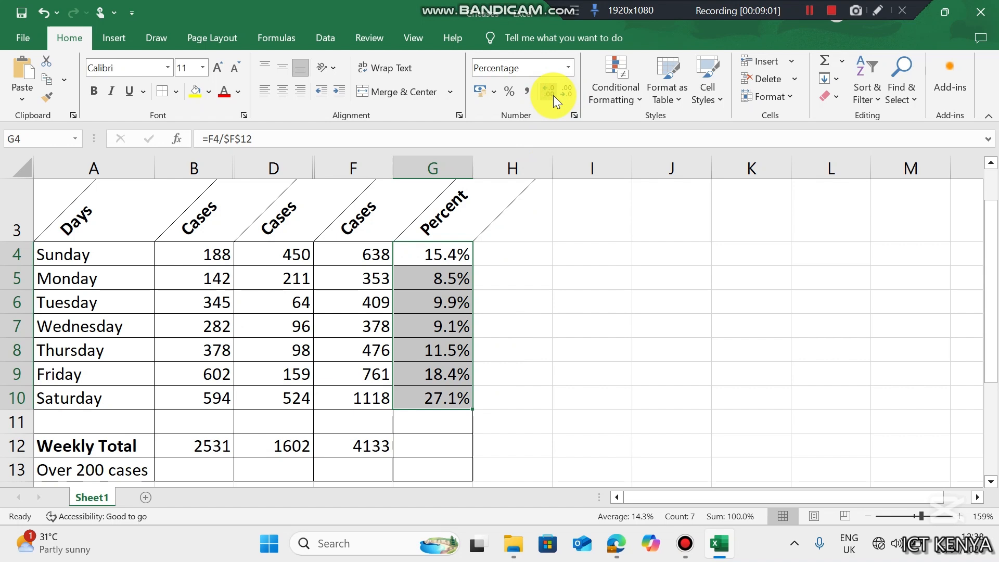
click(554, 95)
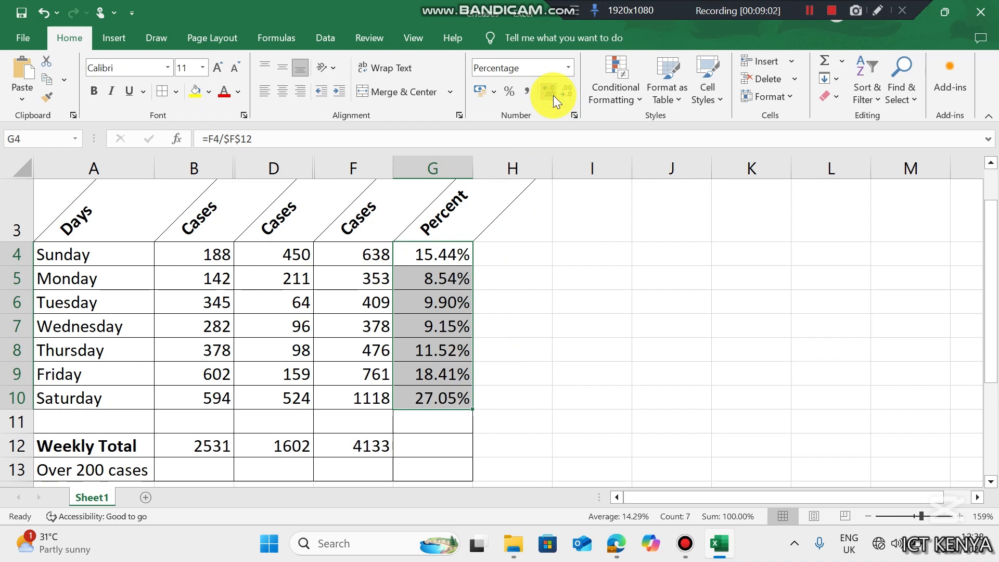
click(458, 307)
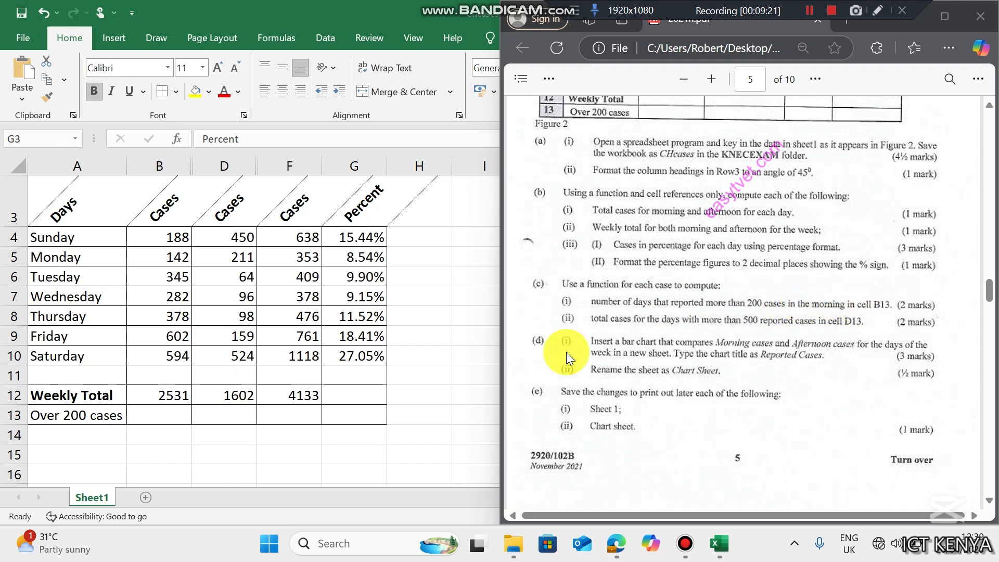
- Enter =COUNTIF(B4:B10,">200") in B13, giving 5 days
click(154, 410)
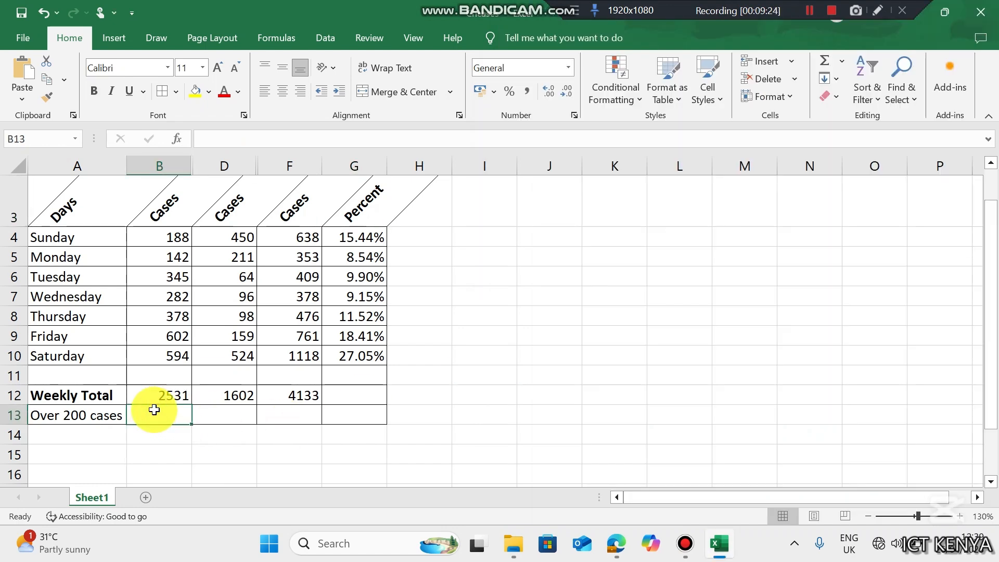
text(=count)
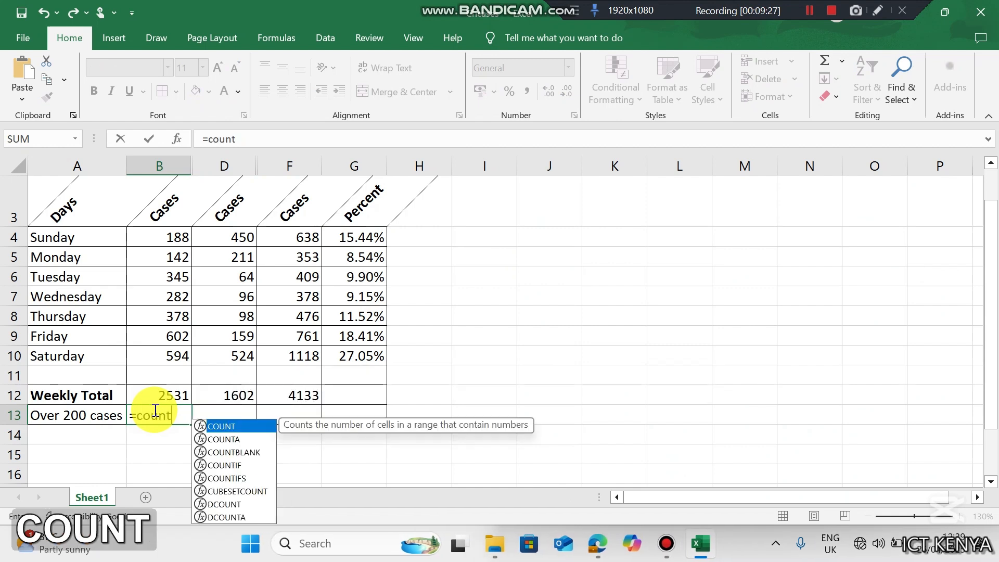
text(if()
drag(178, 234, 185, 351)
text(,">)
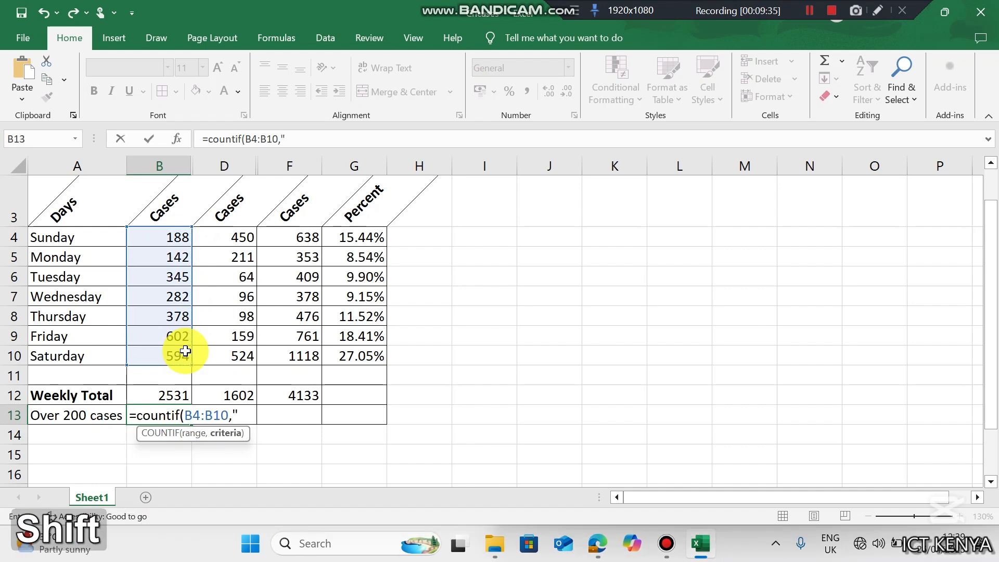
text(200"))
key(Return)
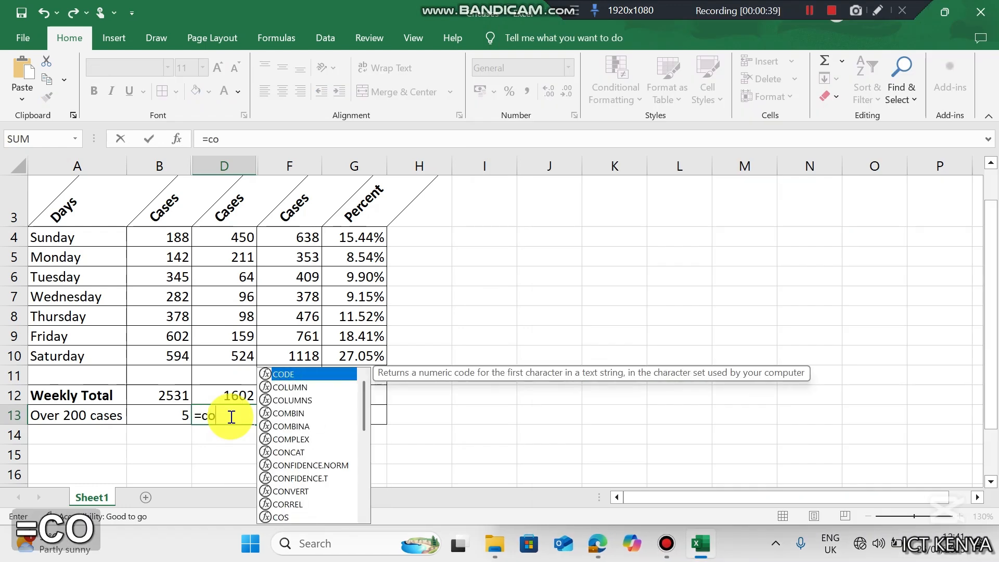
- Enter a COUNTIF over F4:F10 for totals above 500 in D13, giving 3
text(untif()
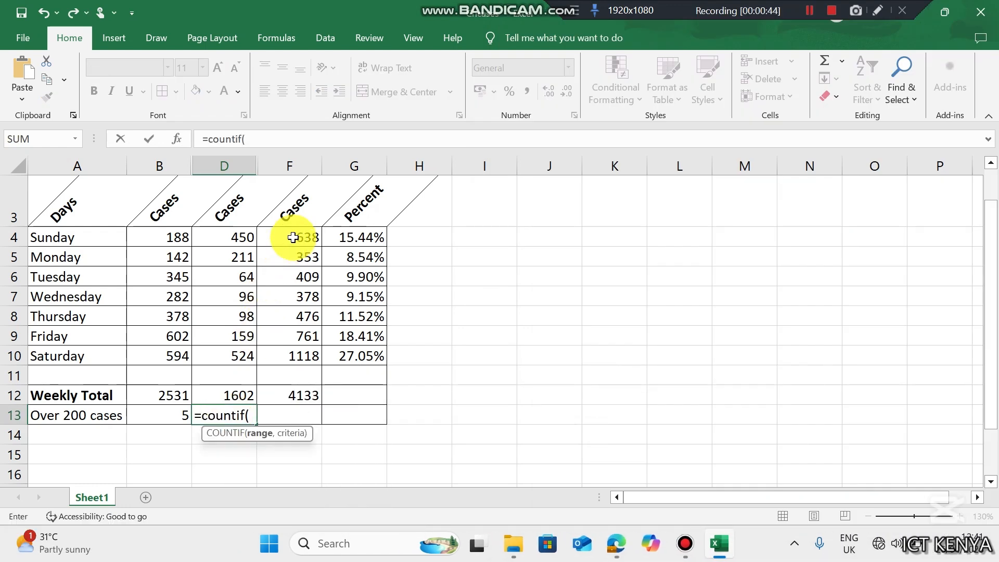
click(293, 238)
drag(294, 238, 307, 354)
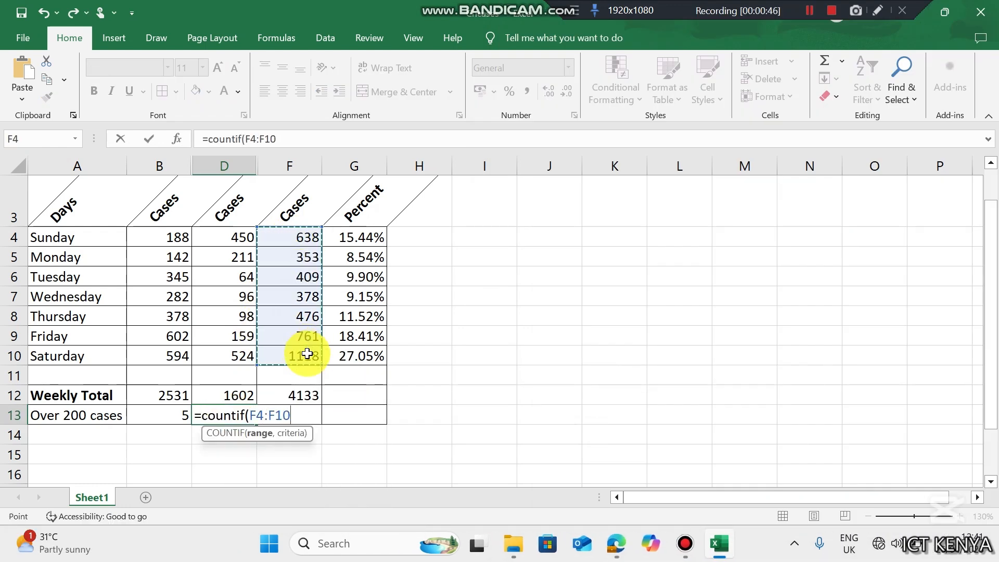
text(,">5000)
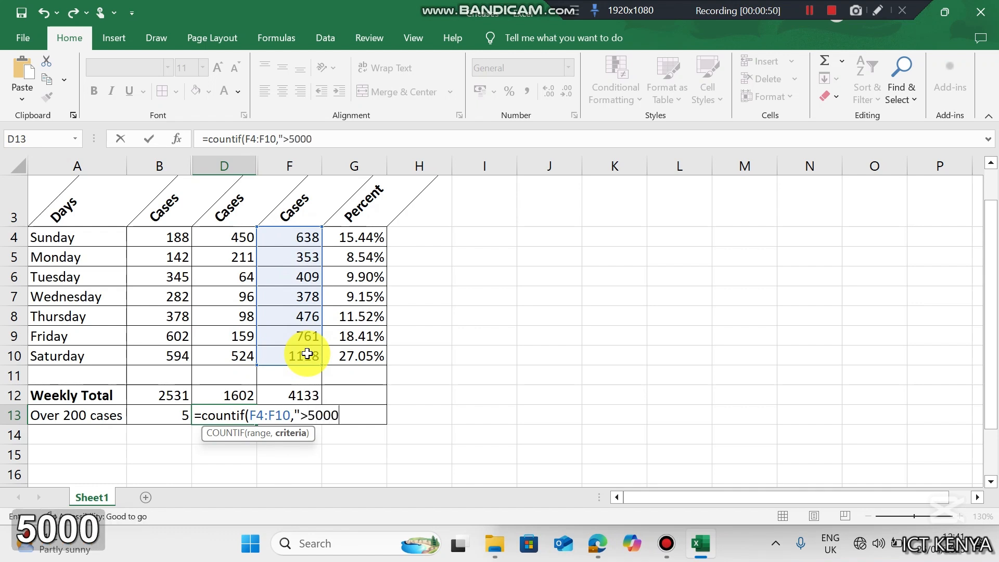
key(Return)
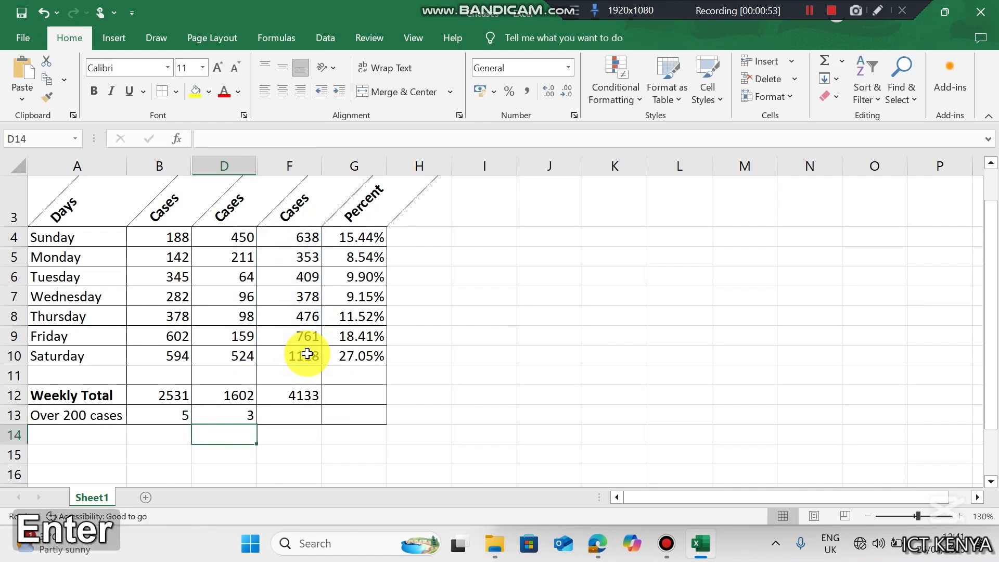
key(Up)
- Insert a clustered bar chart of the day names (A3:A10) and both Cases columns (B3:B10, D3:D10)
click(304, 237)
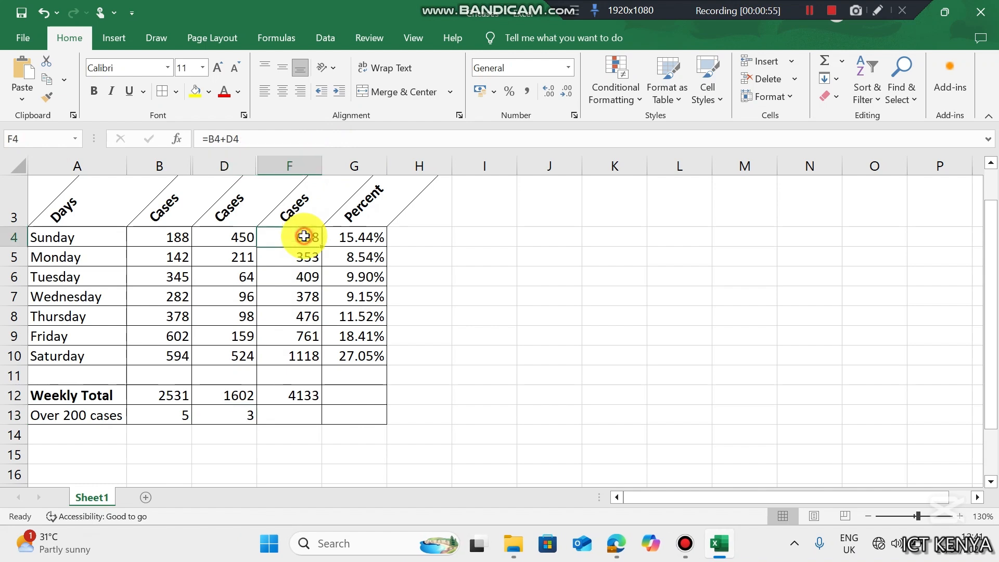
key(Down)
key(Down)
key(Down)
key(Down)
key(Down)
key(Down)
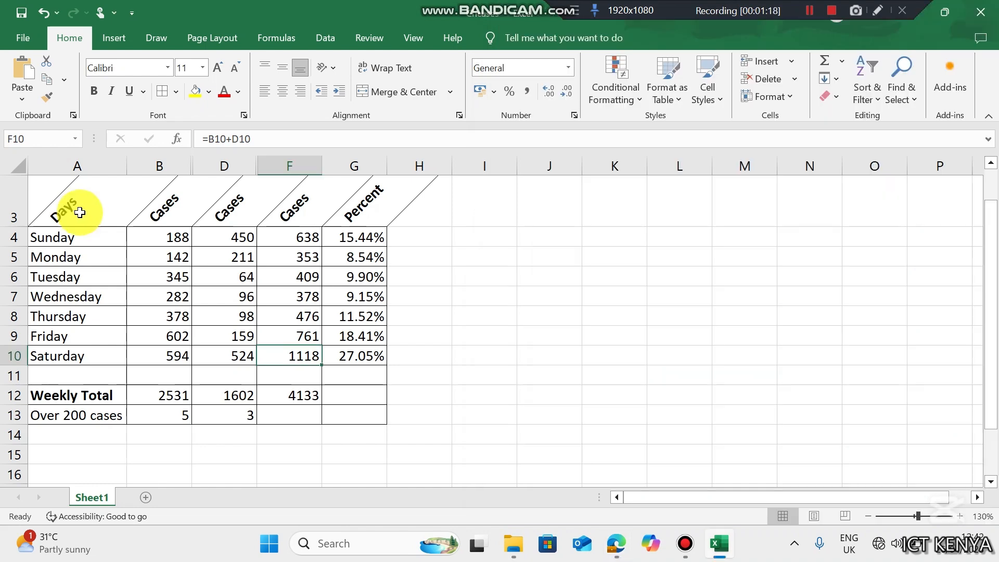
drag(77, 212, 83, 359)
ctrl+drag(161, 208, 182, 359)
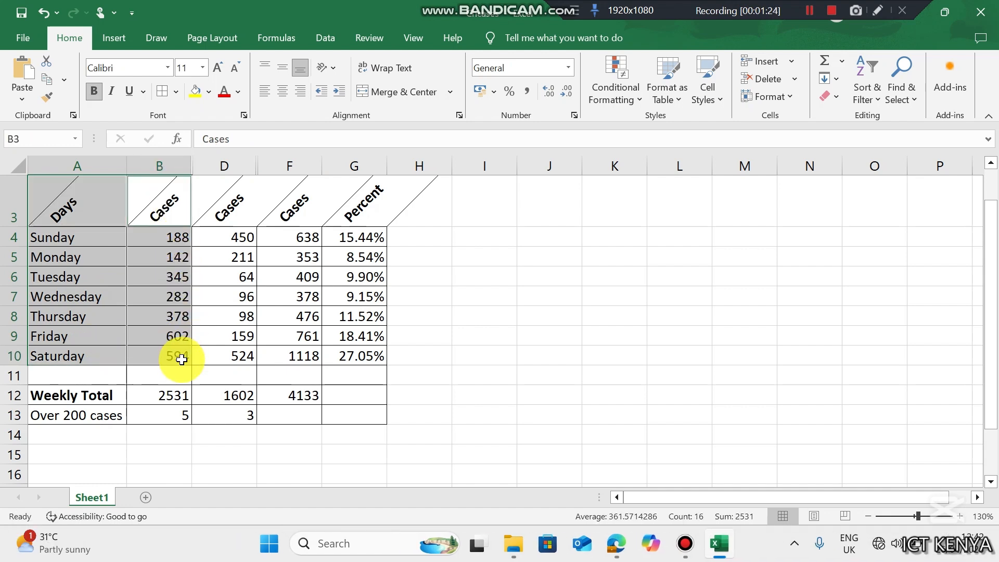
ctrl+drag(224, 208, 252, 353)
click(119, 41)
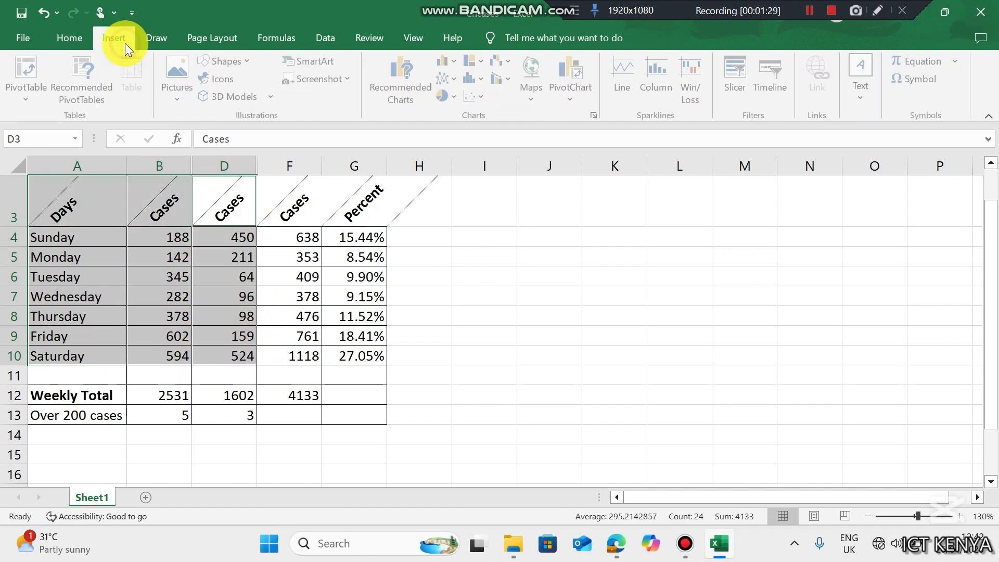
click(453, 61)
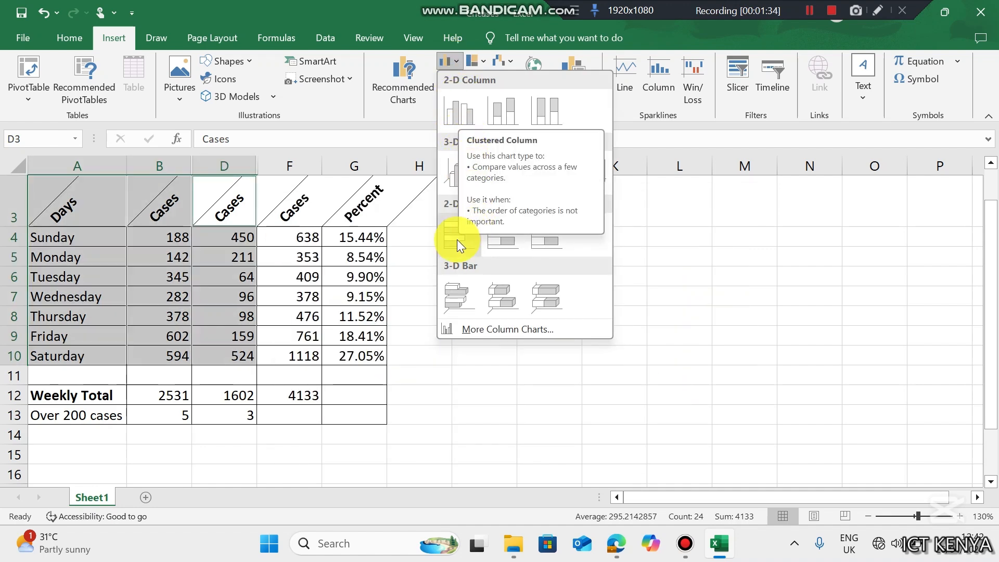
click(456, 242)
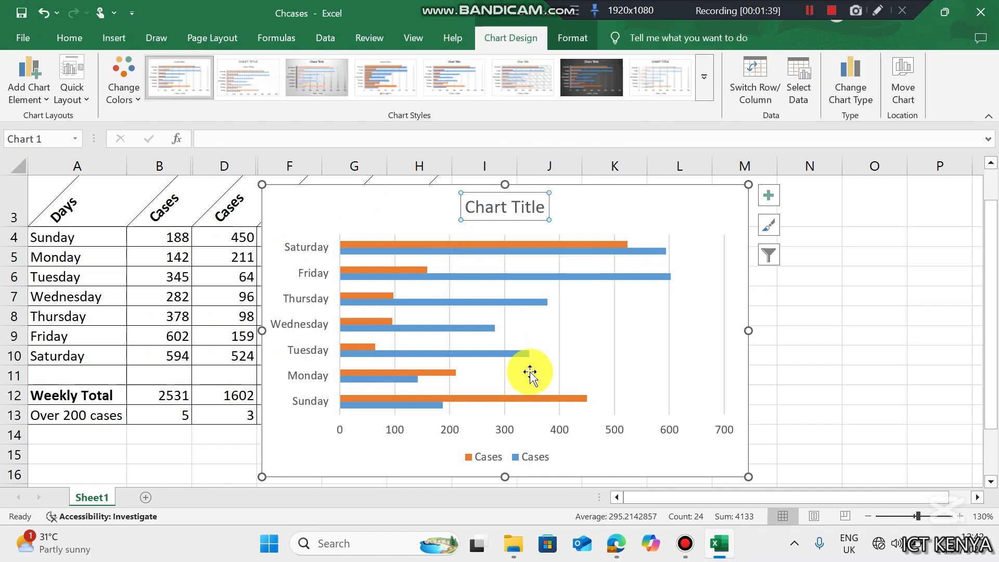
- Replace the chart's placeholder title with 'Reported Cases'
click(616, 545)
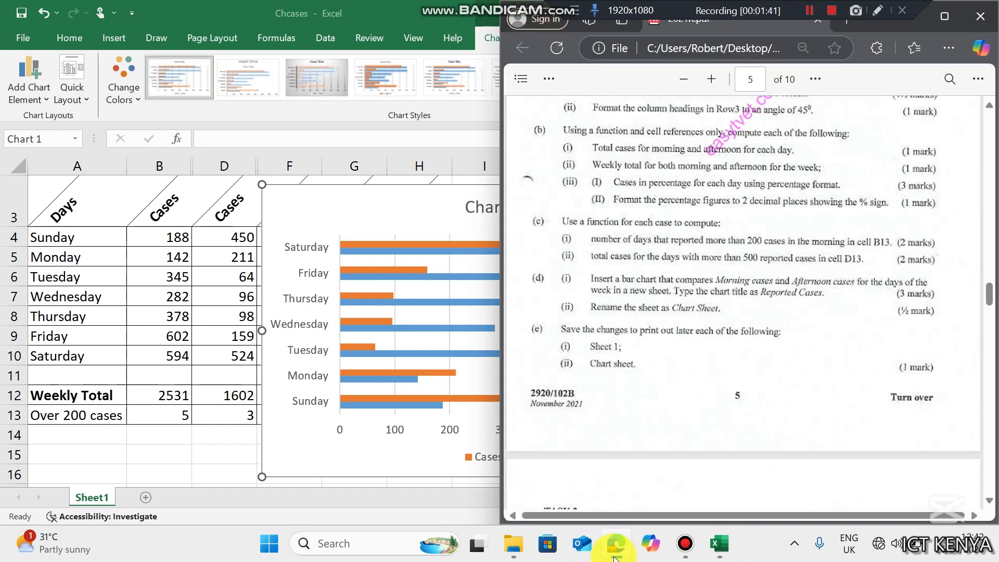
click(458, 270)
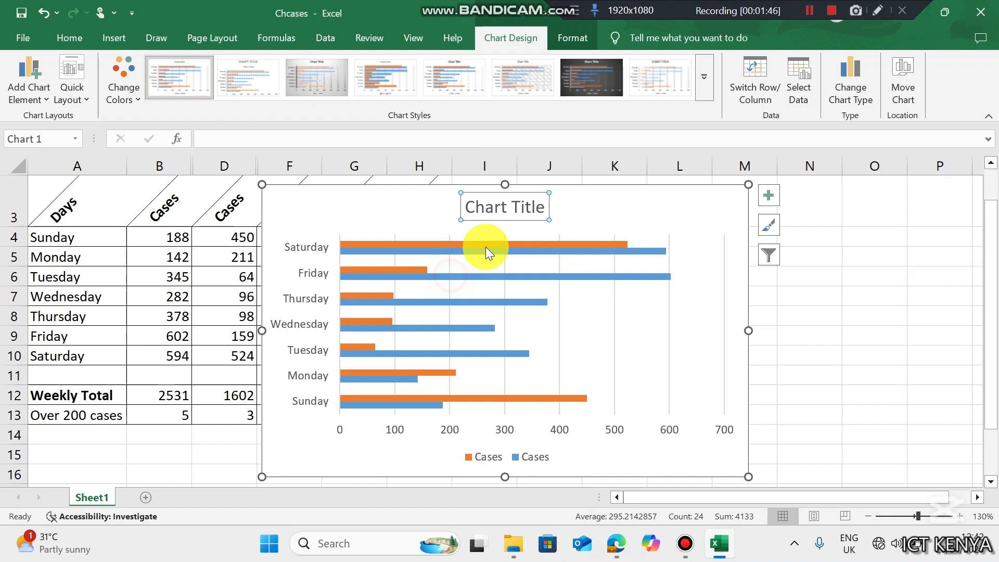
right_click(510, 211)
click(543, 285)
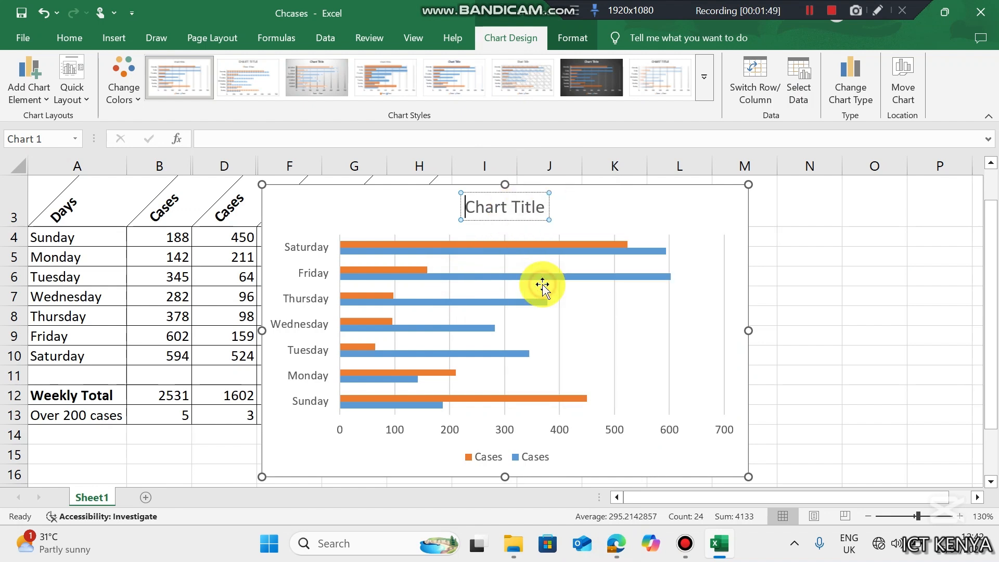
key(Delete)
key(Delete)
key(Delete)
key(Delete)
key(Delete)
key(Delete)
key(Delete)
key(Delete)
key(Delete)
key(Delete)
key(Delete)
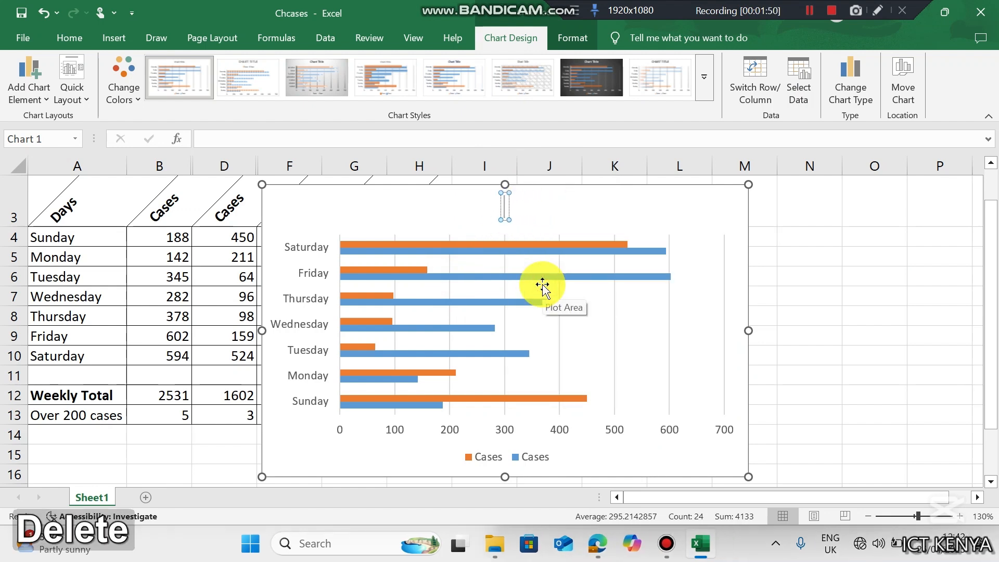
text(ReportedC)
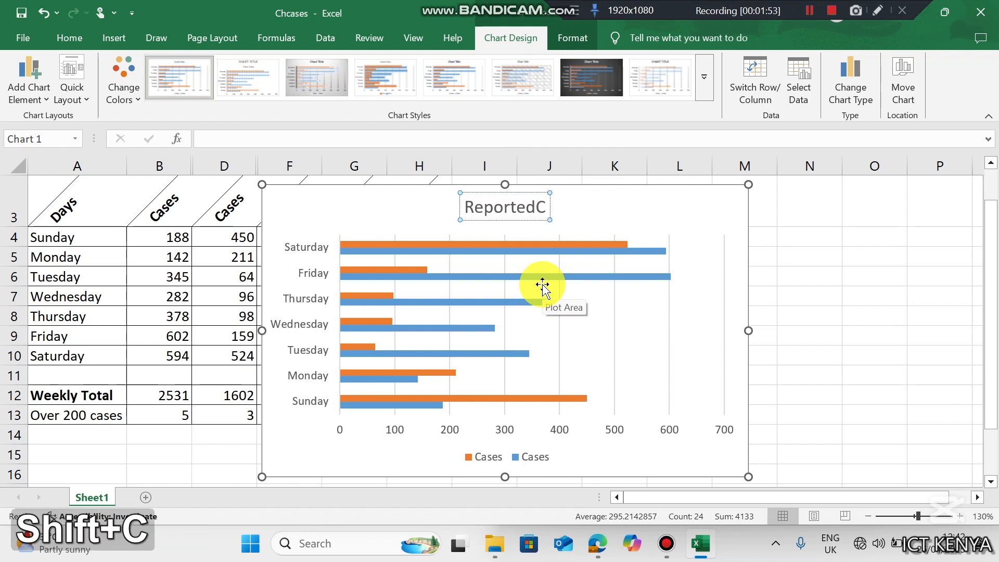
key(BackSpace)
text(Cases)
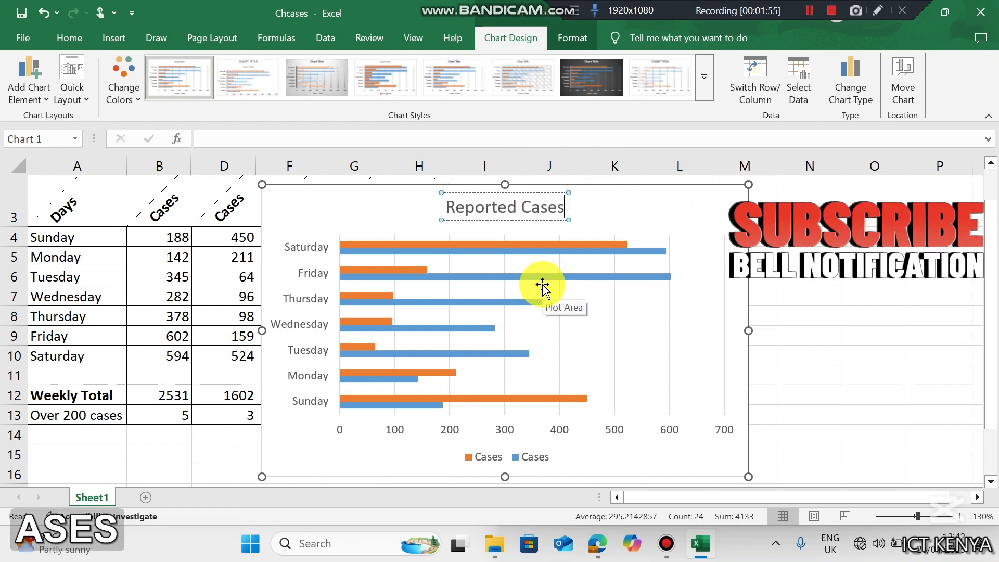
click(687, 184)
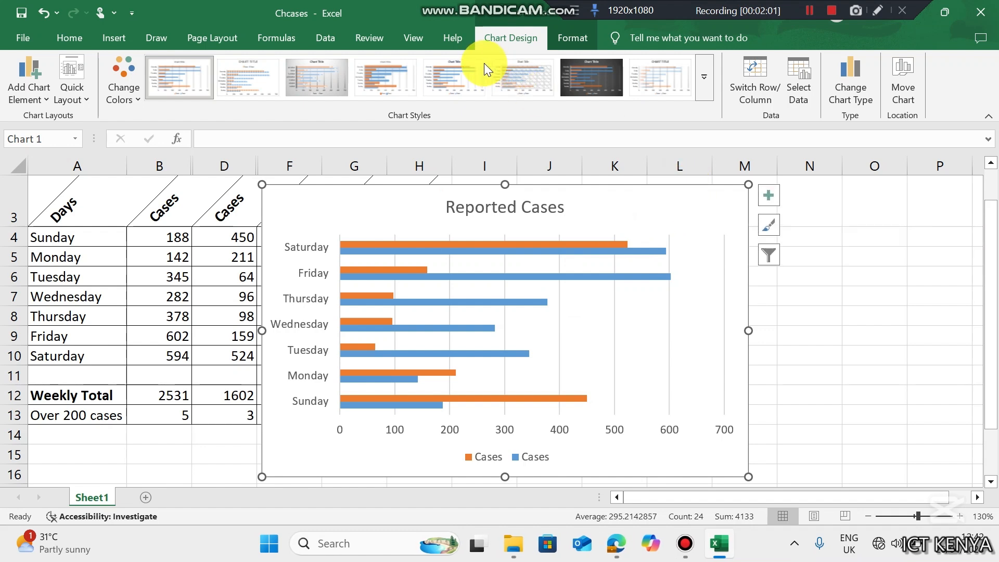
- Move the bar chart onto a new sheet of its own
click(898, 83)
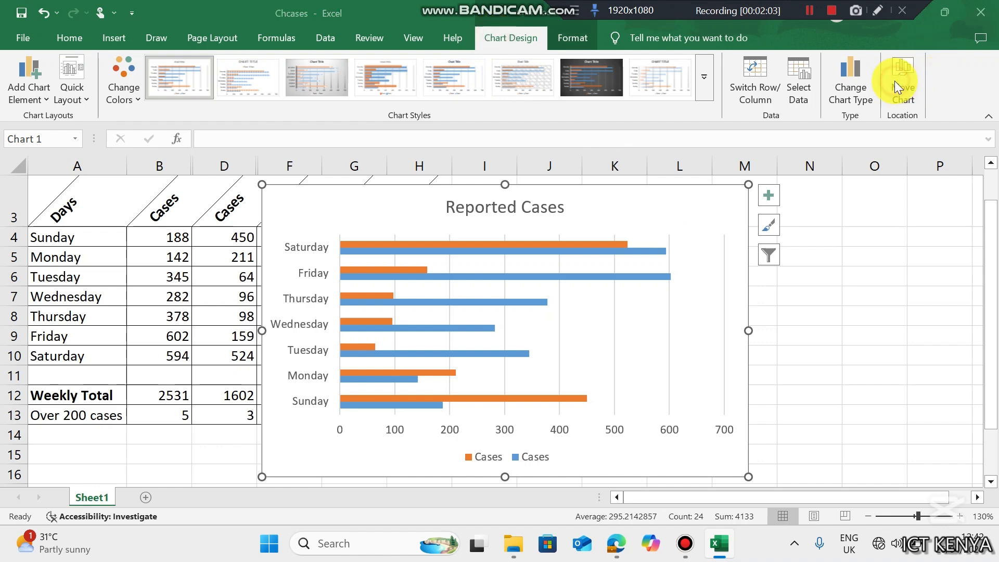
click(405, 228)
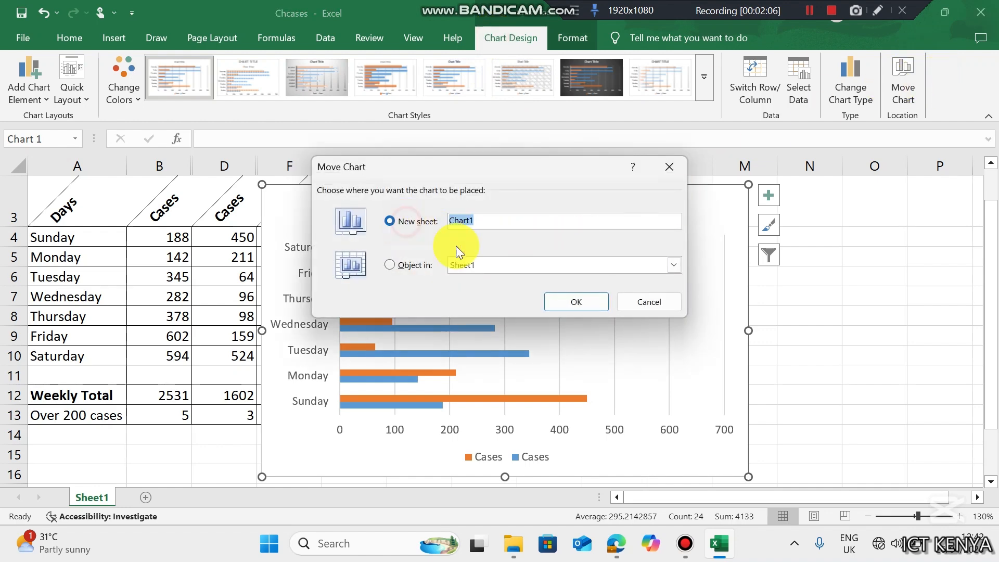
click(573, 300)
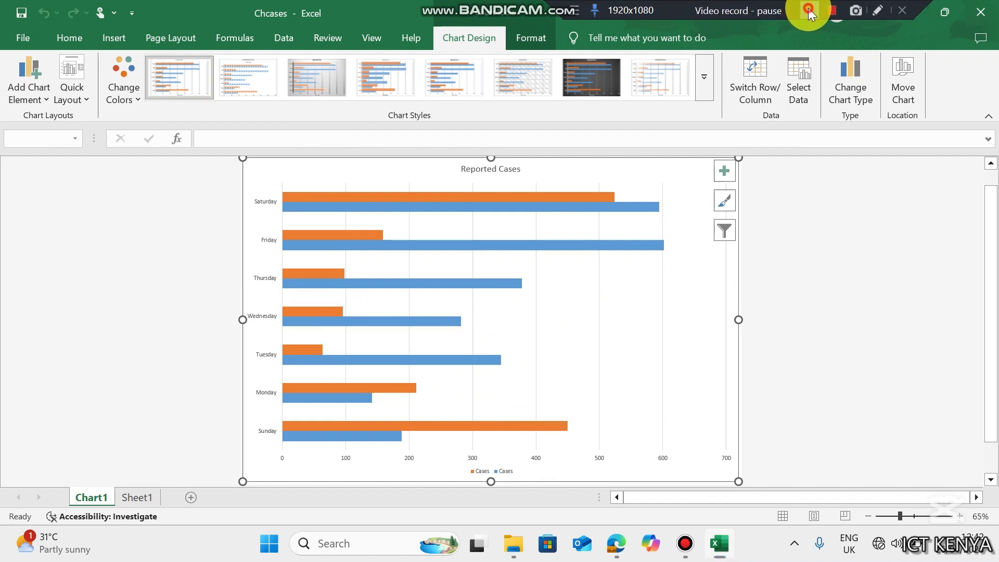
- Apply the third chart style, with a shaded background and value labels on each bar
click(705, 80)
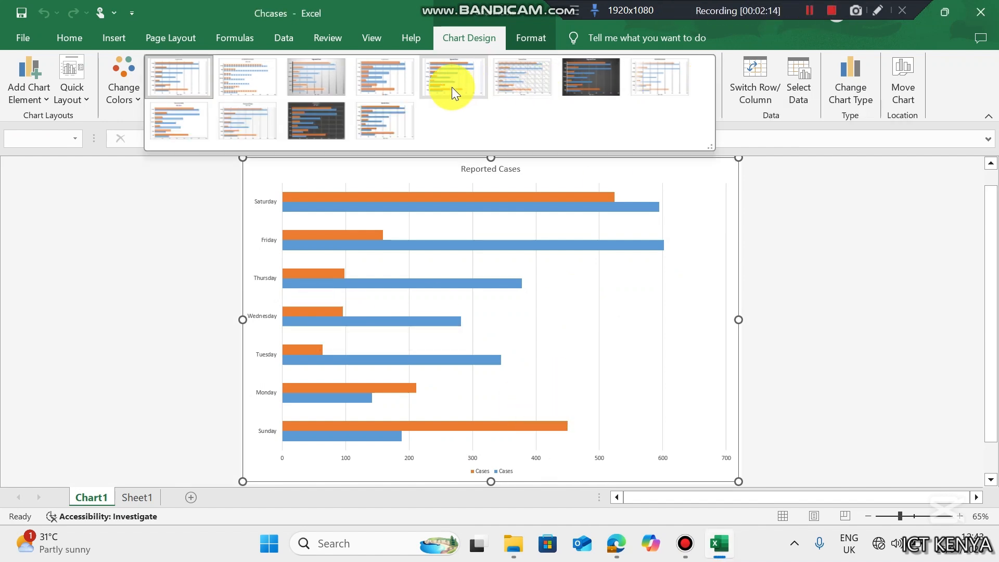
click(328, 91)
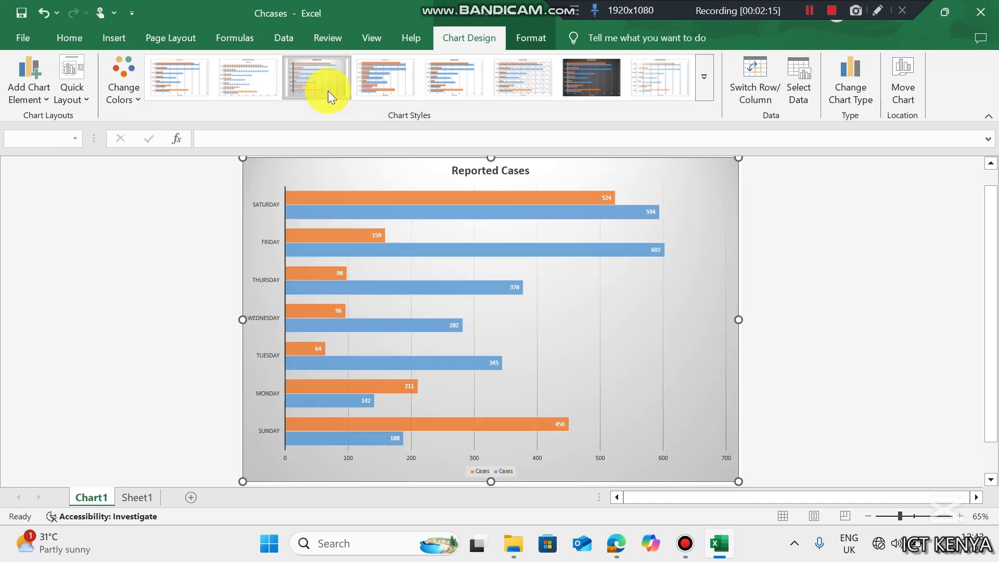
click(917, 217)
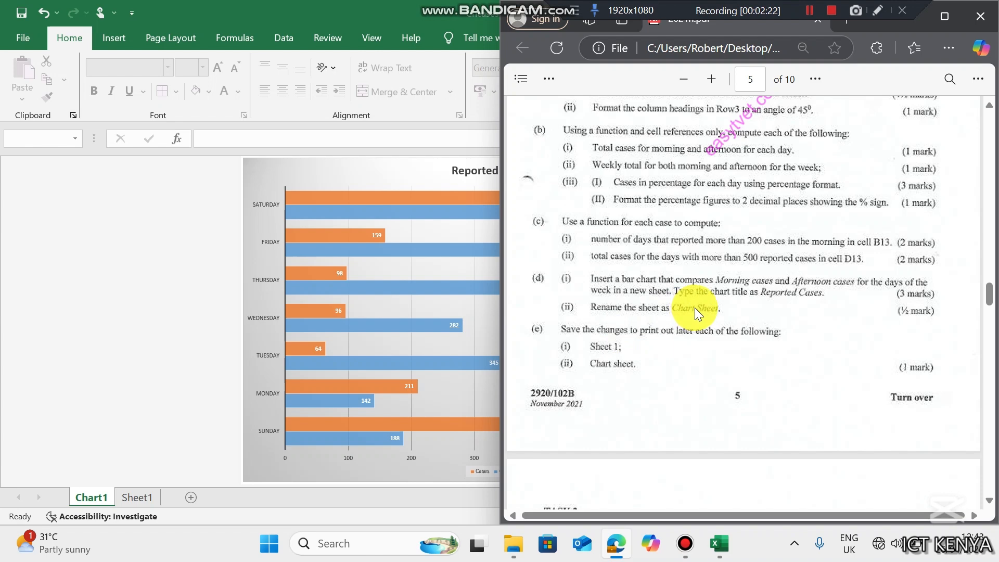
- Rename the Chart1 sheet to 'Chart Sheet' and go back to Sheet1
click(77, 488)
right_click(83, 494)
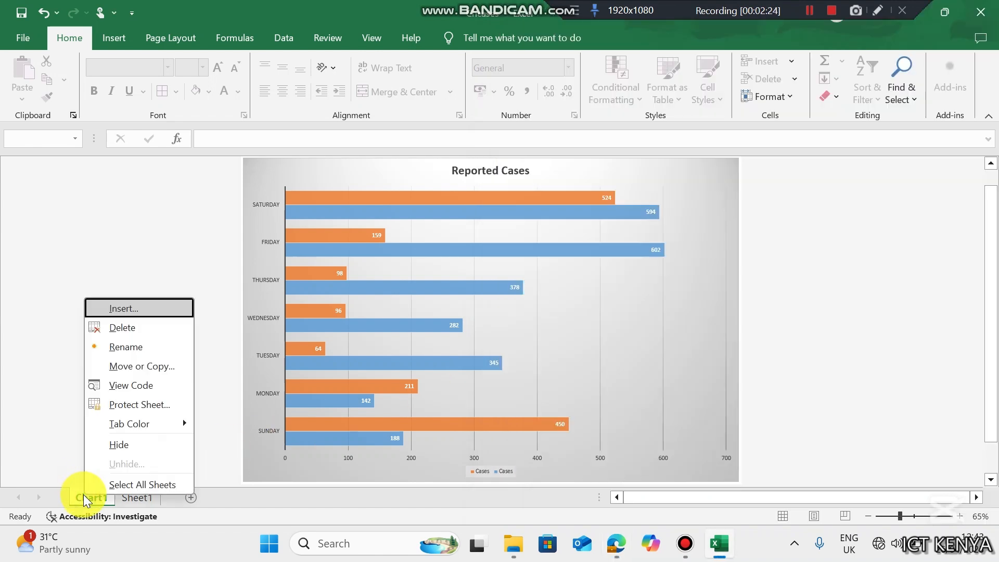
click(149, 343)
text(Chart Sheet)
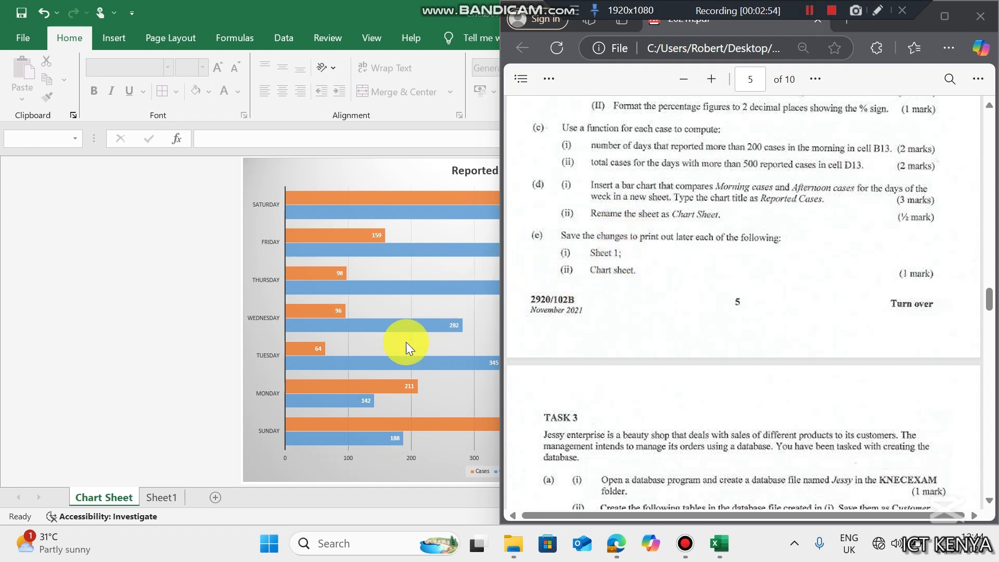
click(156, 498)
click(67, 257)
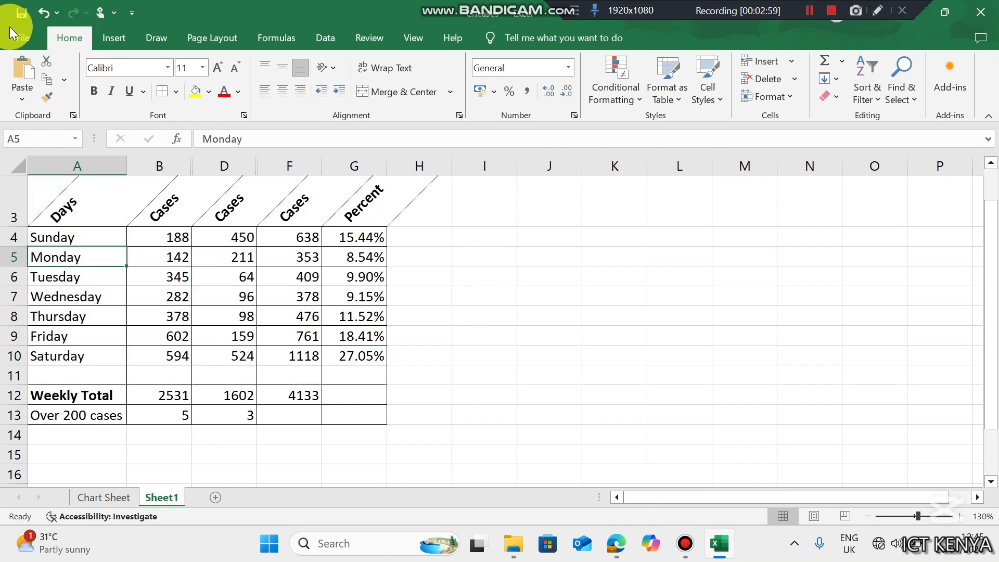
click(11, 29)
click(44, 314)
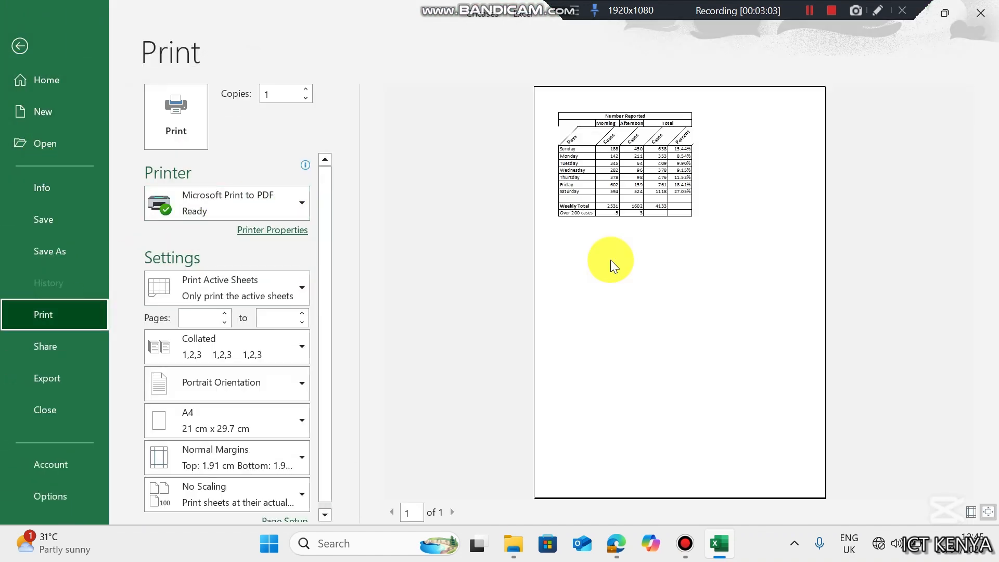
click(196, 197)
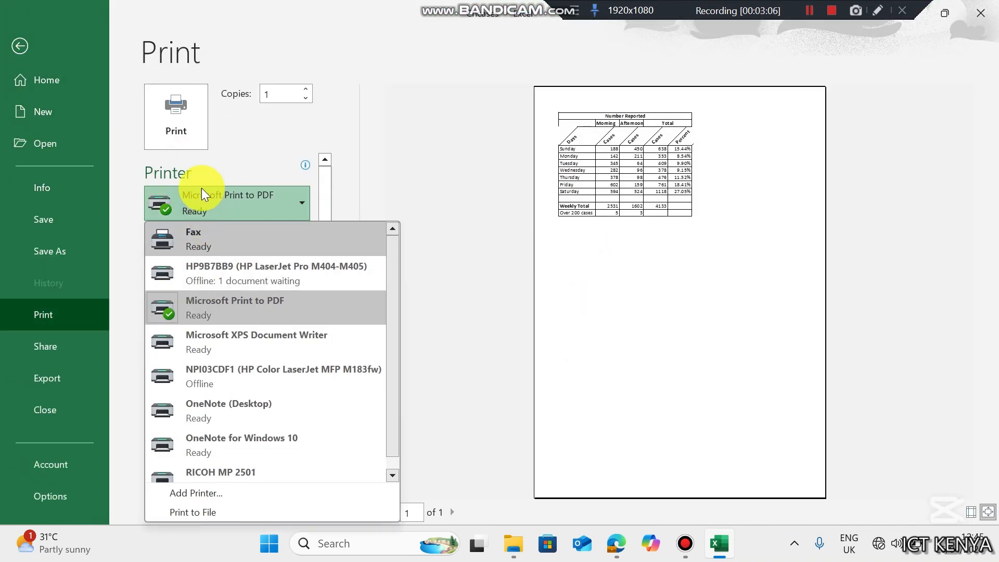
click(241, 115)
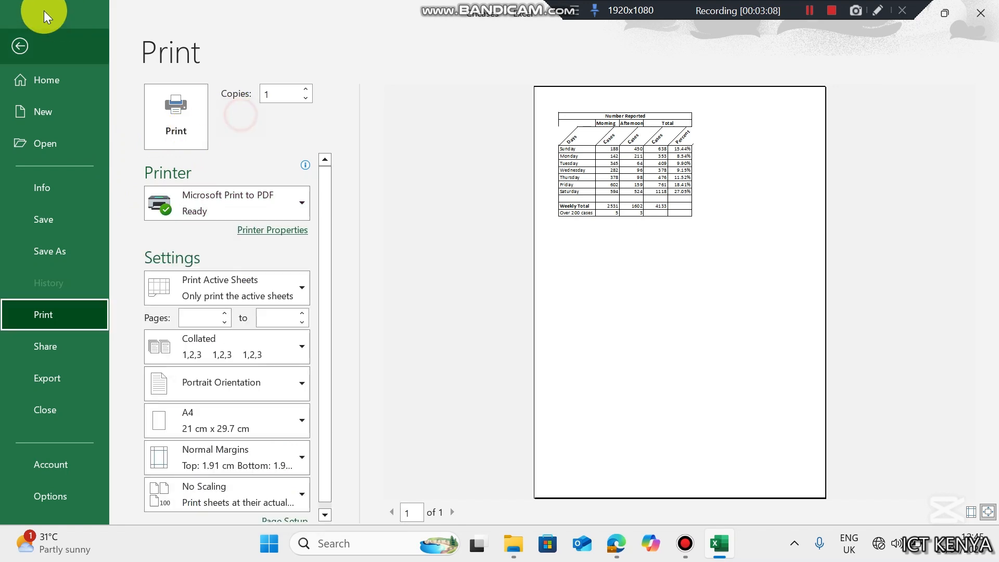
click(30, 37)
click(120, 496)
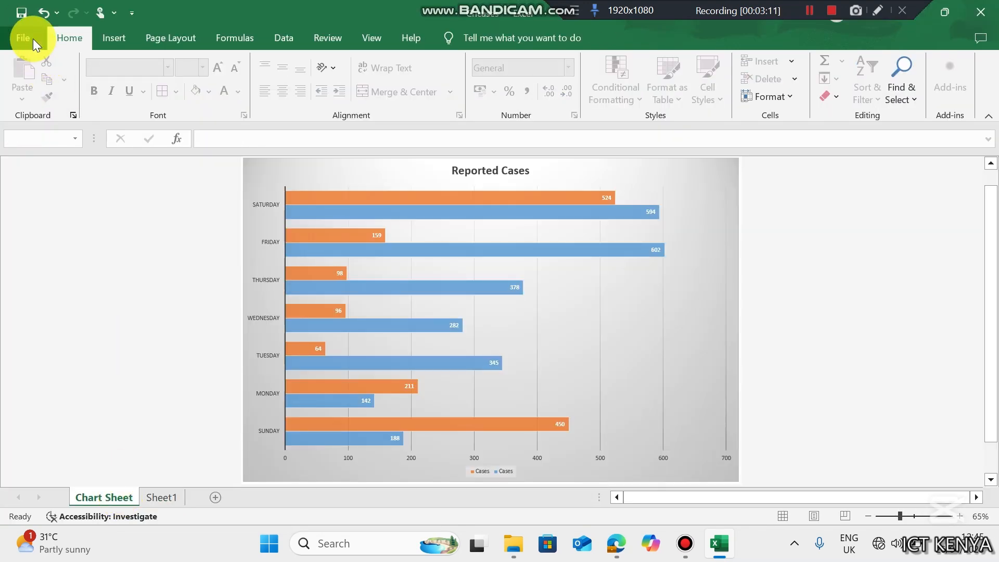
click(31, 38)
click(62, 320)
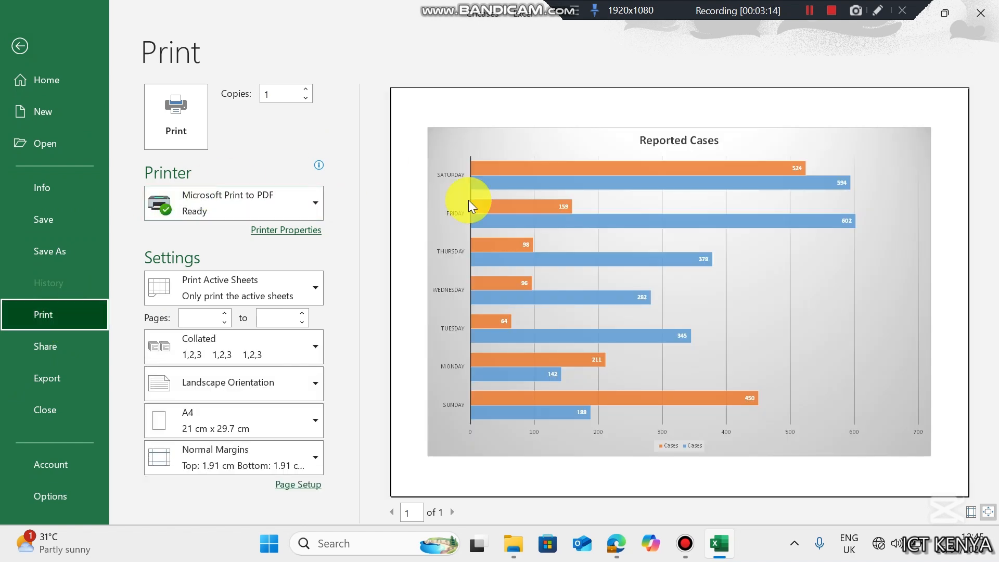
click(195, 201)
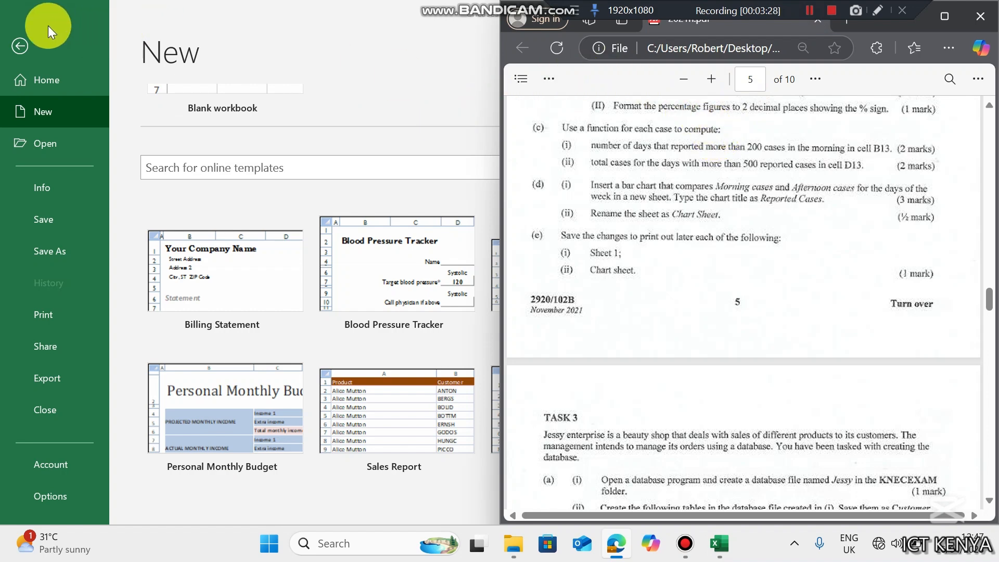
click(23, 32)
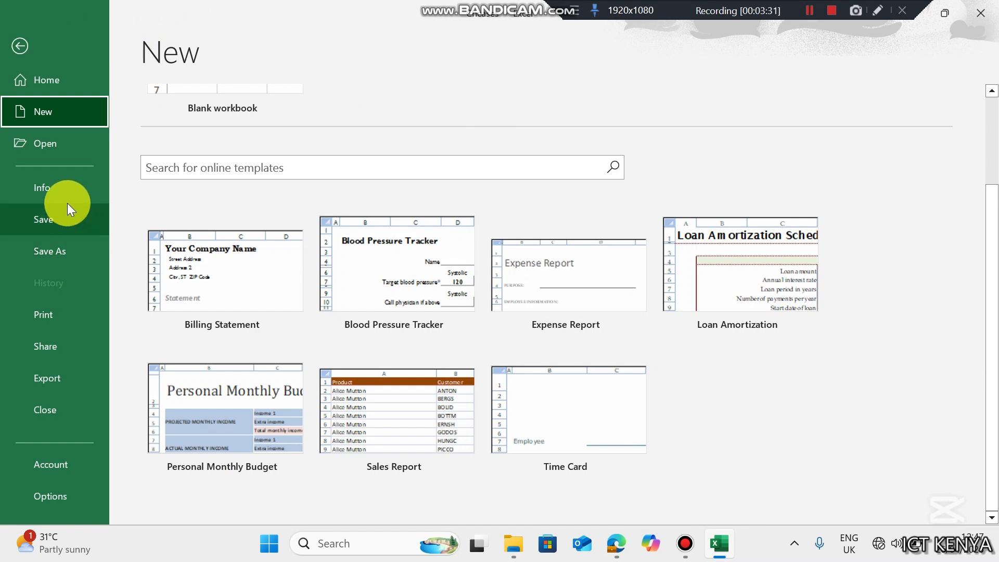
click(21, 46)
click(168, 498)
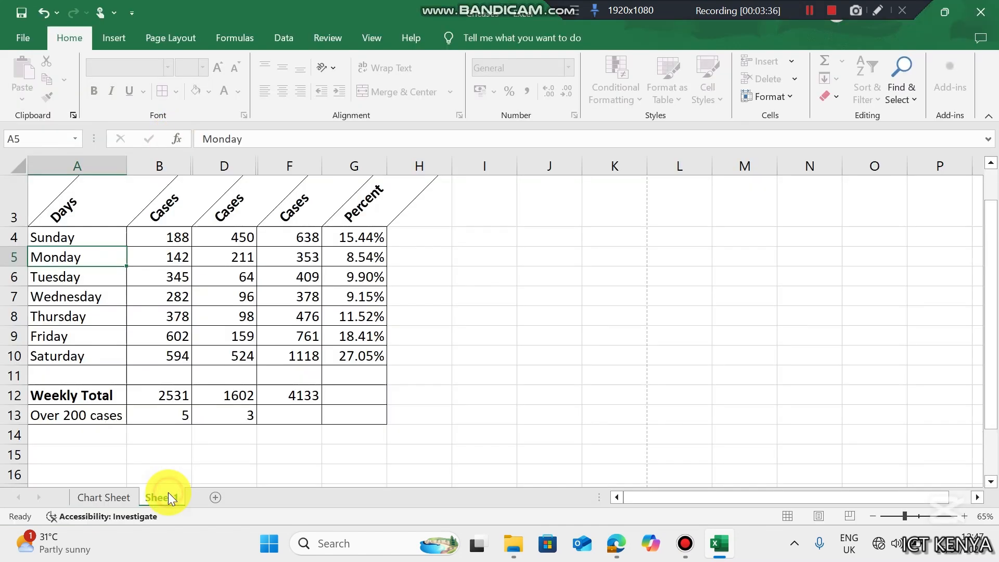